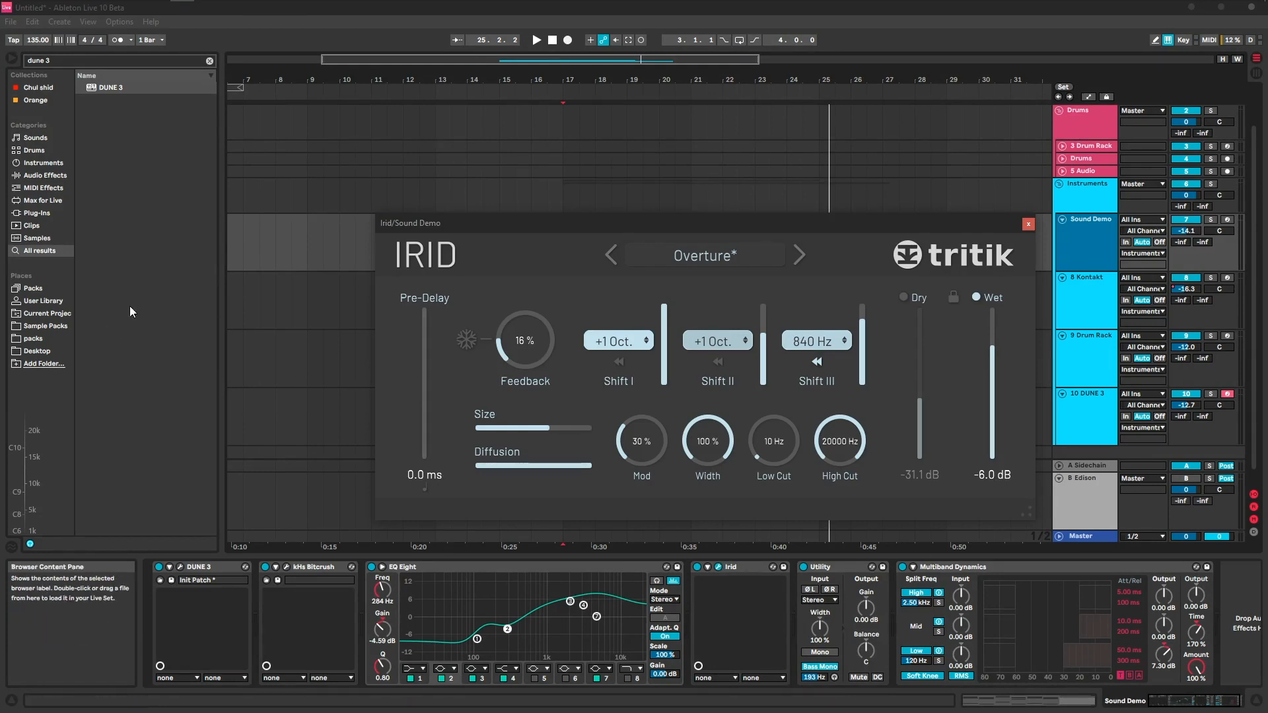
# Step: Move the Irid plug-in window off the Sound Demo clip and close it
pyautogui.moveTo(438, 228); pyautogui.dragTo(426, 228)
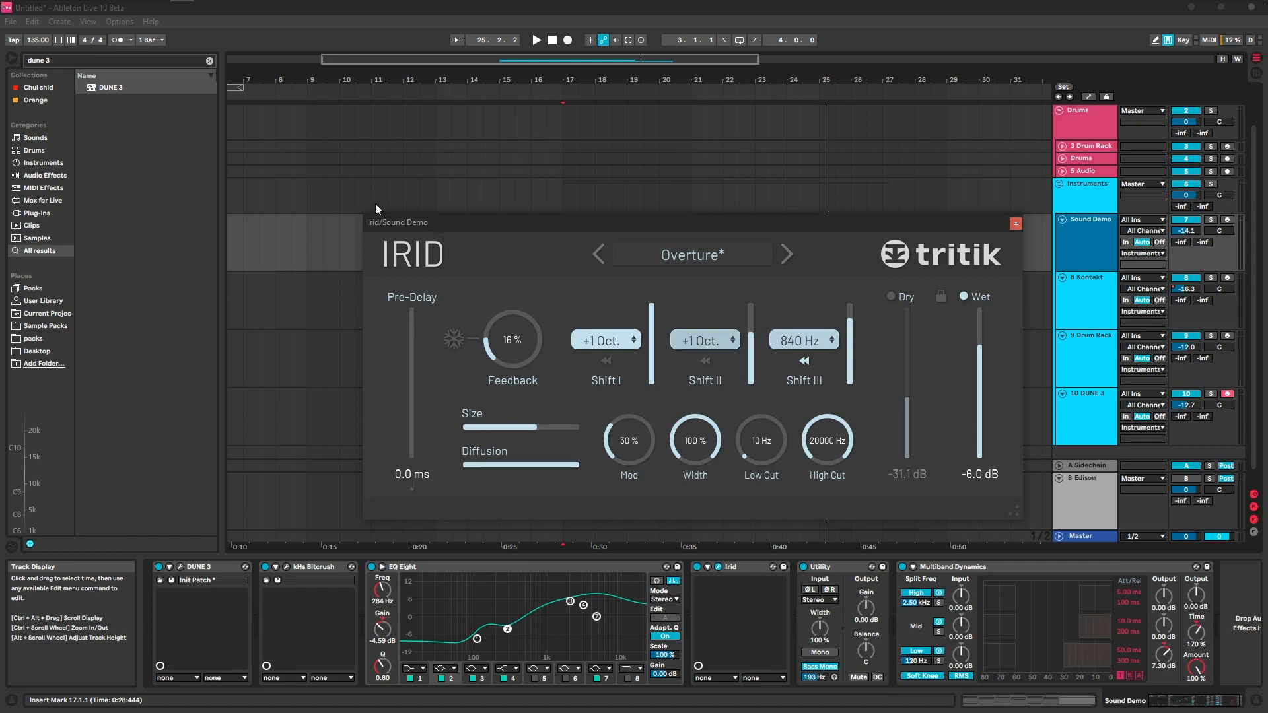
pyautogui.moveTo(392, 222); pyautogui.dragTo(400, 240)
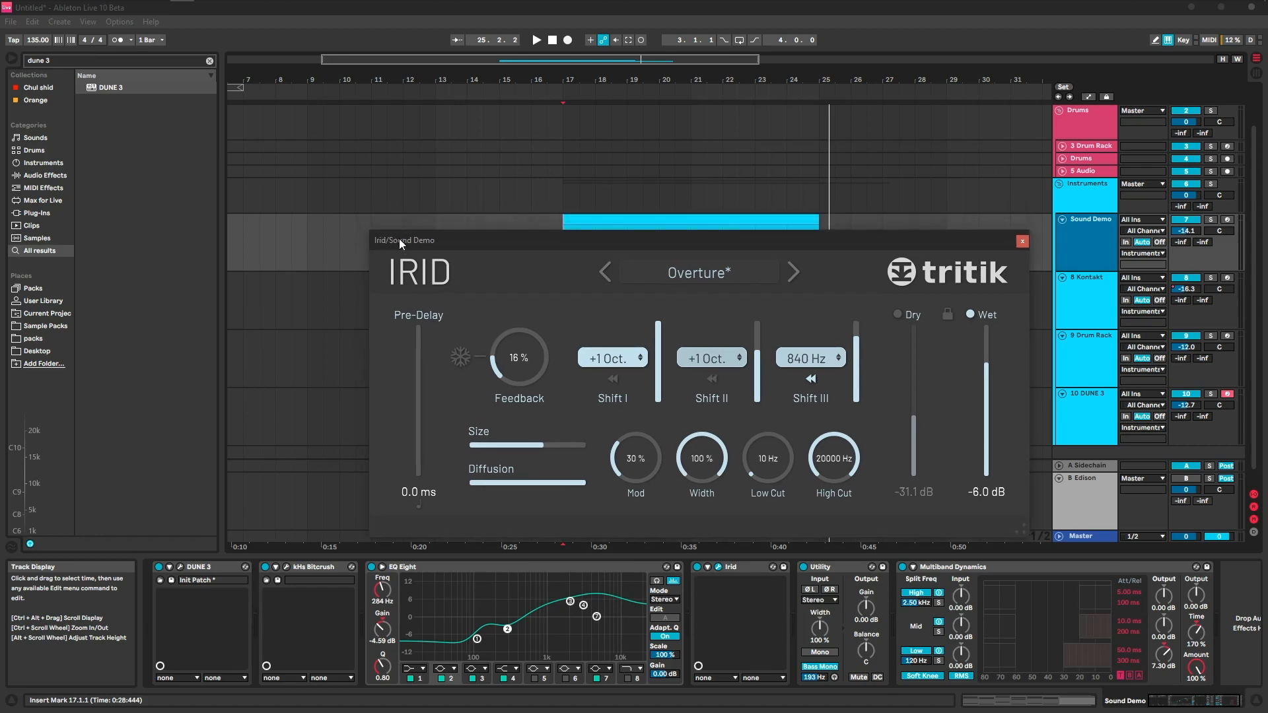
pyautogui.click(1022, 242)
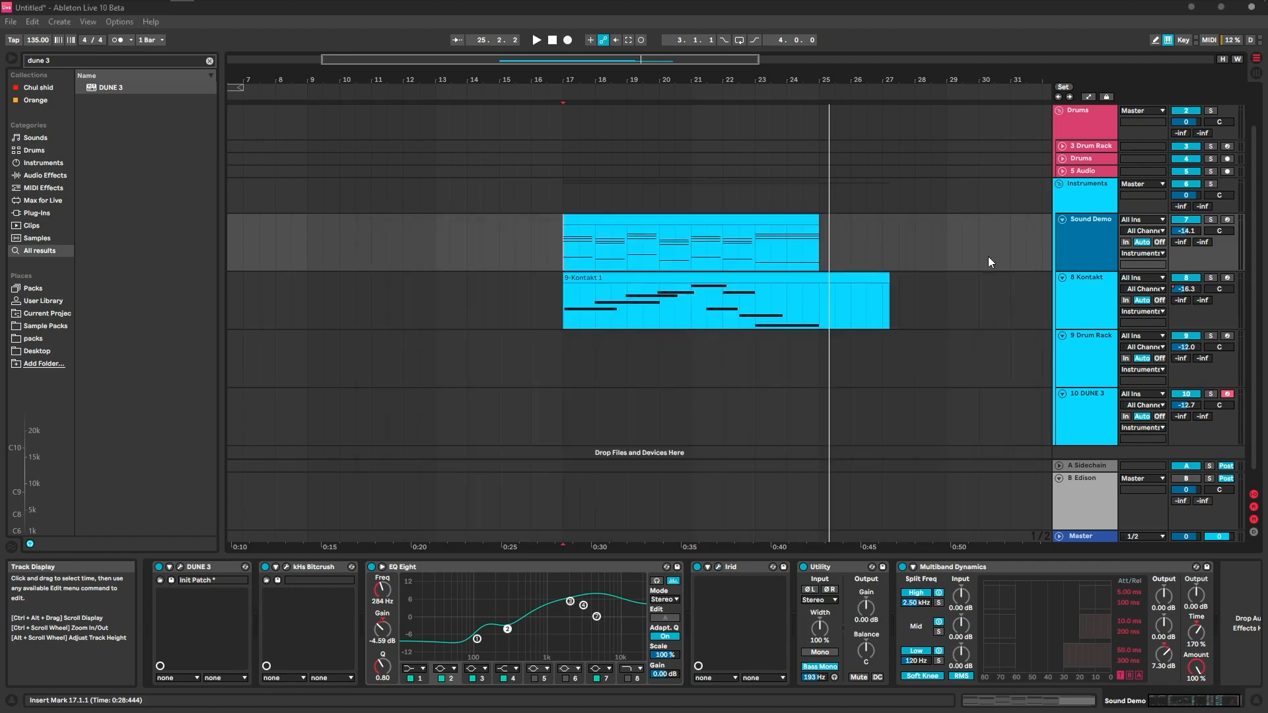
# Step: Play the arrangement from the start of the clips at bar 17, and stop playback after the clips
pyautogui.click(561, 245)
pyautogui.press('space')
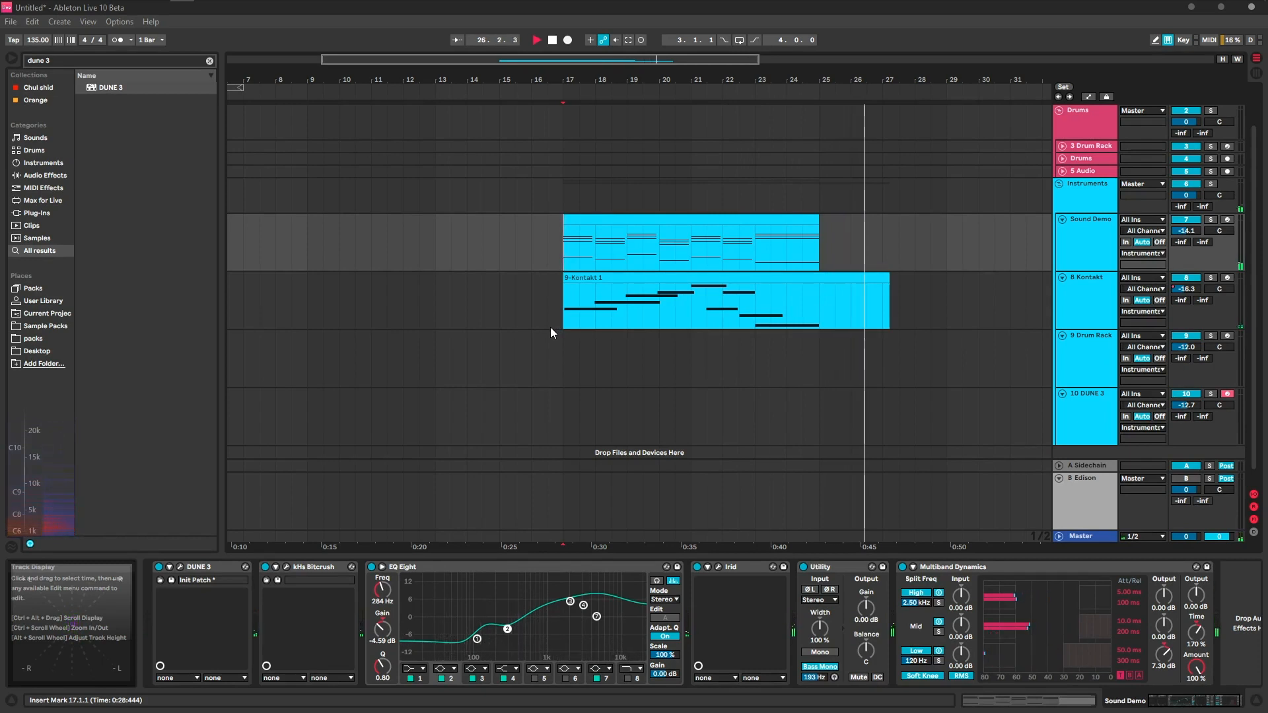
pyautogui.press('space')
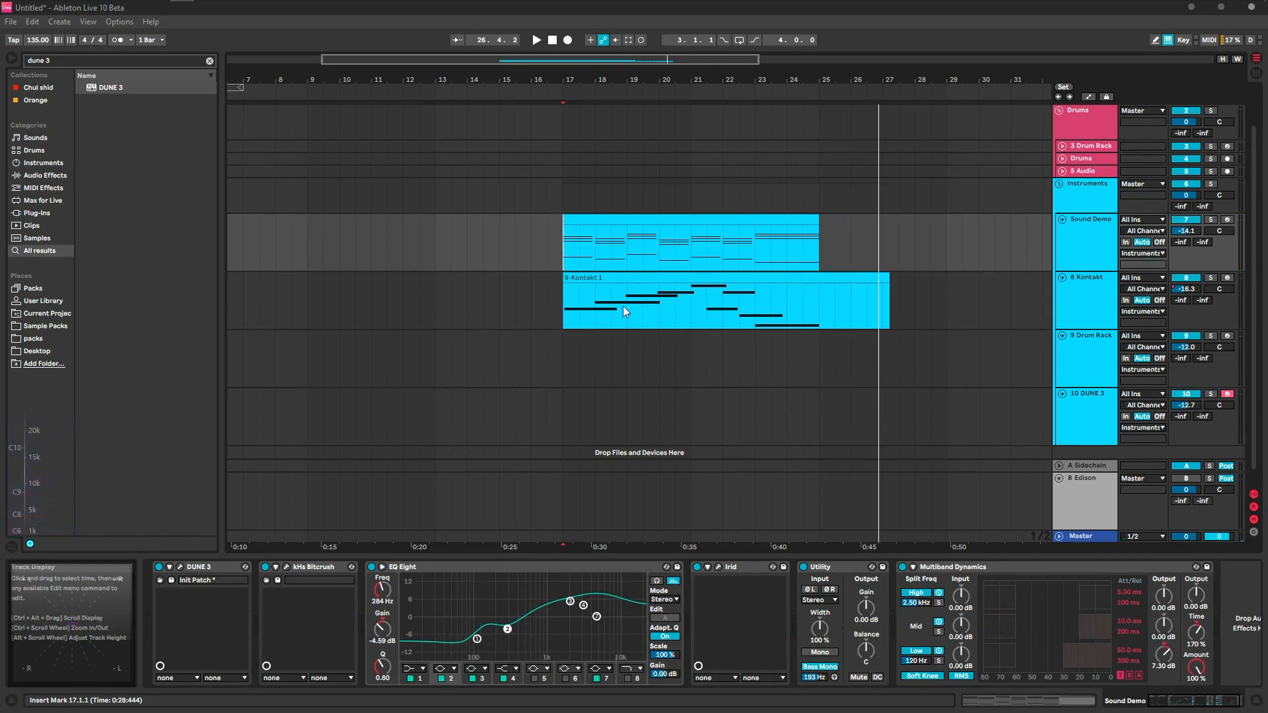
# Step: Solo the Sound Demo track
pyautogui.click(1099, 250)
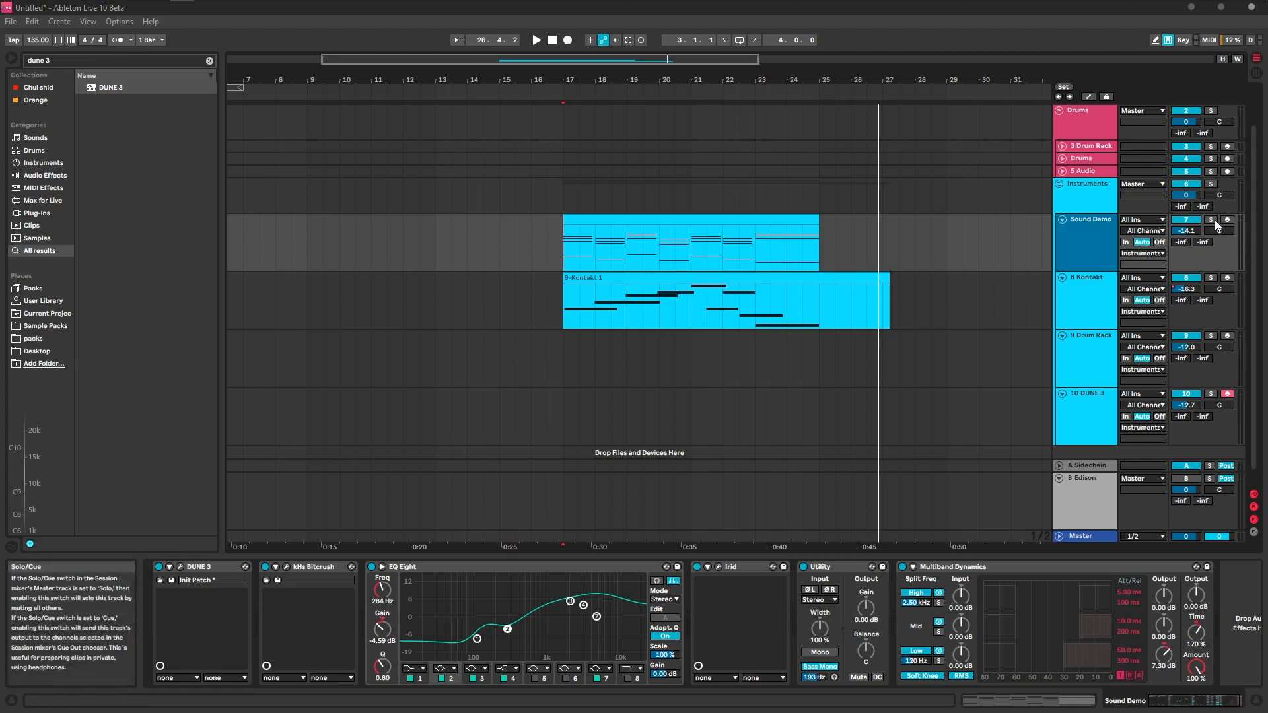
pyautogui.click(1212, 220)
pyautogui.press('space')
pyautogui.scroll(3, 560, 256)
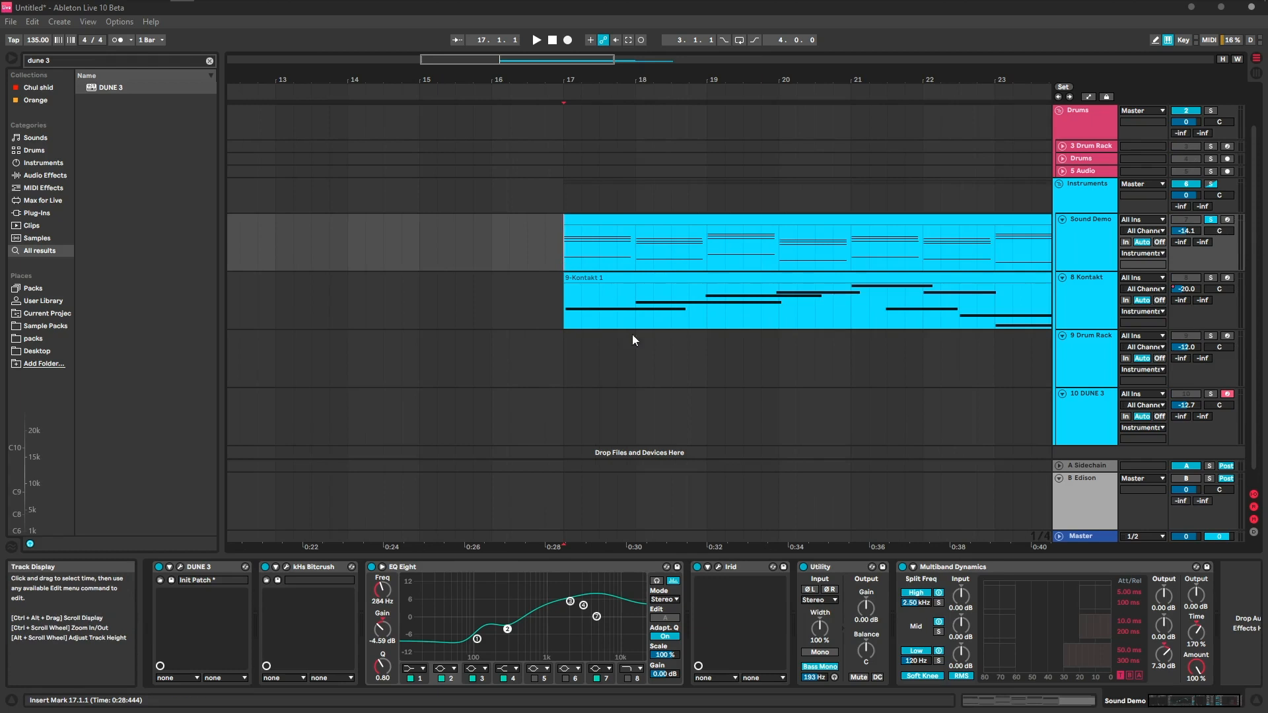
# Step: Bypass the Irid device on the Sound Demo track and play the soloed chords from bar 17
pyautogui.click(697, 567)
pyautogui.click(1072, 242)
pyautogui.press('space')
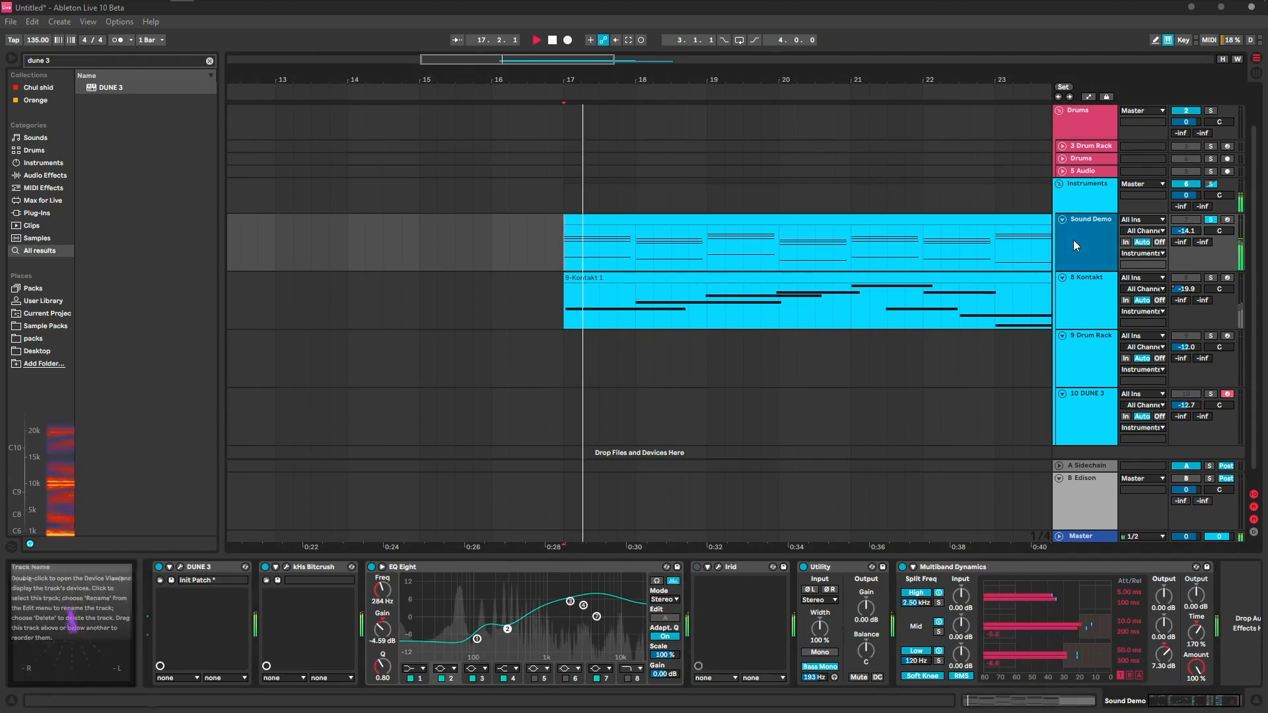
pyautogui.scroll(-2, 759, 388)
pyautogui.scroll(2, 750, 395)
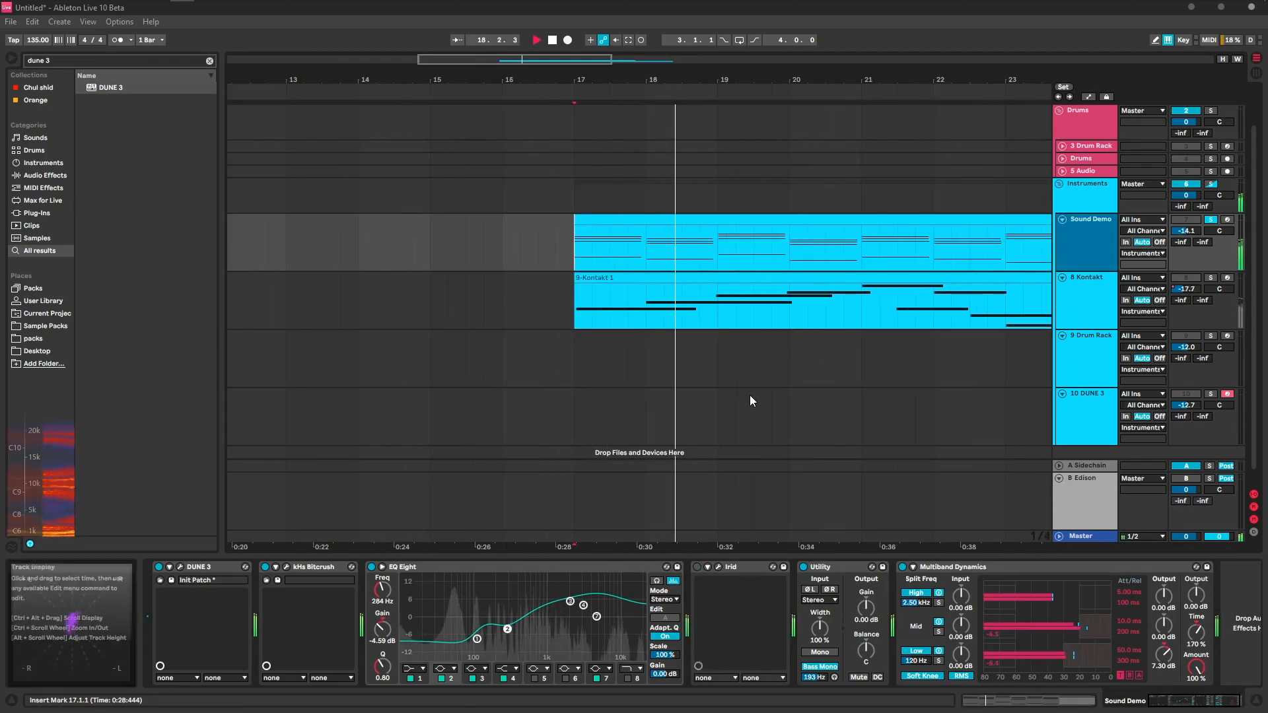
pyautogui.scroll(-2, 747, 408)
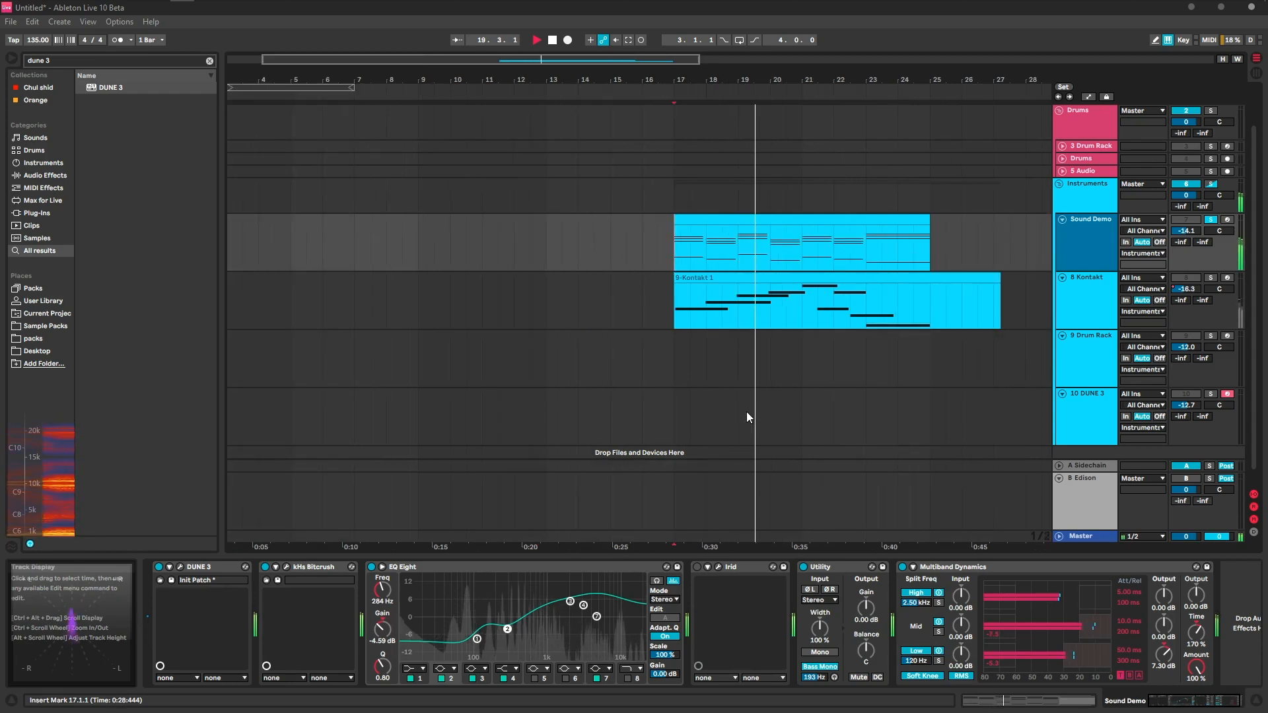
# Step: Re-enable the Irid device on the Sound Demo track, and briefly view its plug-in window before closing it
pyautogui.click(696, 566)
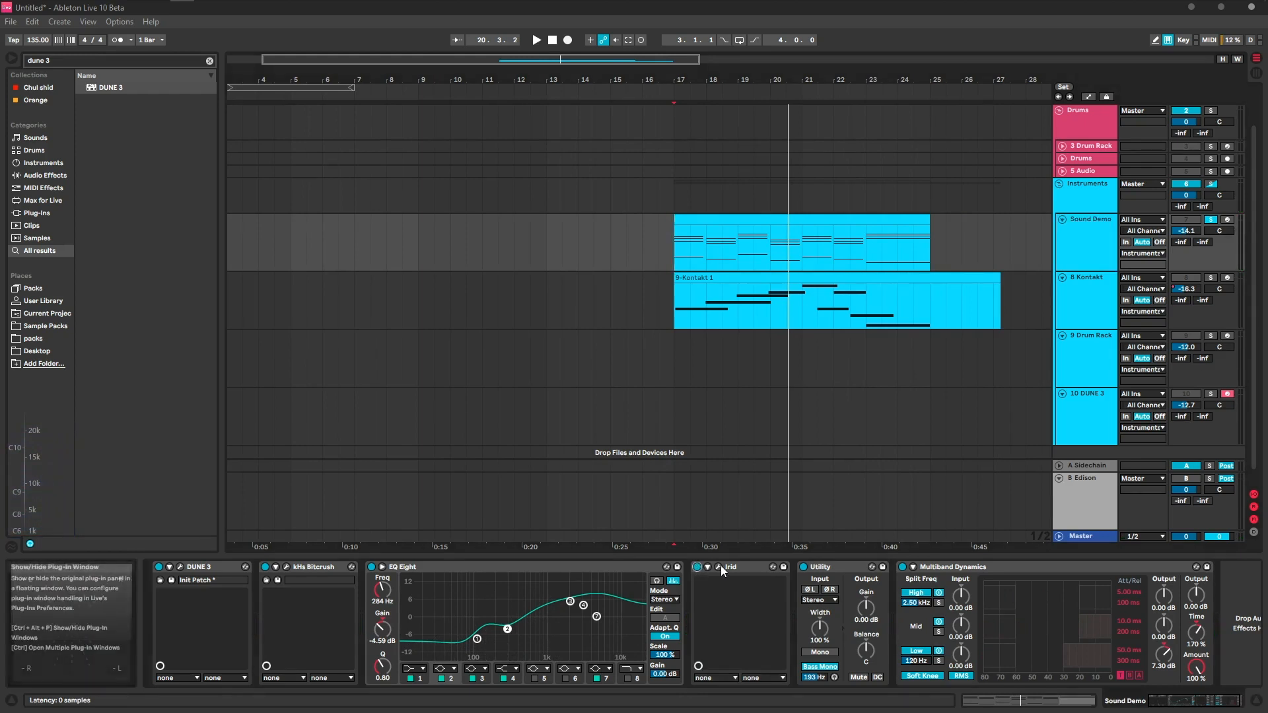
pyautogui.click(719, 566)
pyautogui.moveTo(609, 238); pyautogui.dragTo(309, 276)
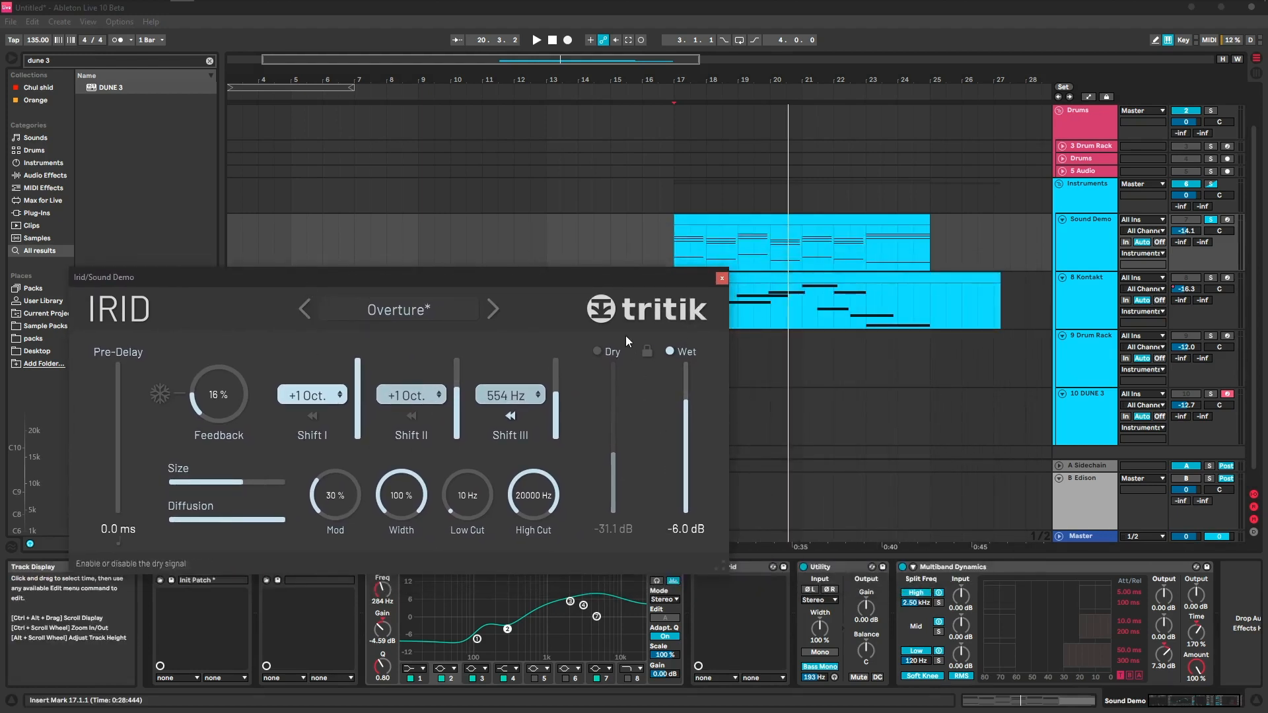
pyautogui.click(723, 279)
# Step: Play the soloed Sound Demo track from bar 17 with Irid enabled, and stop near the end of the clip
pyautogui.click(692, 301)
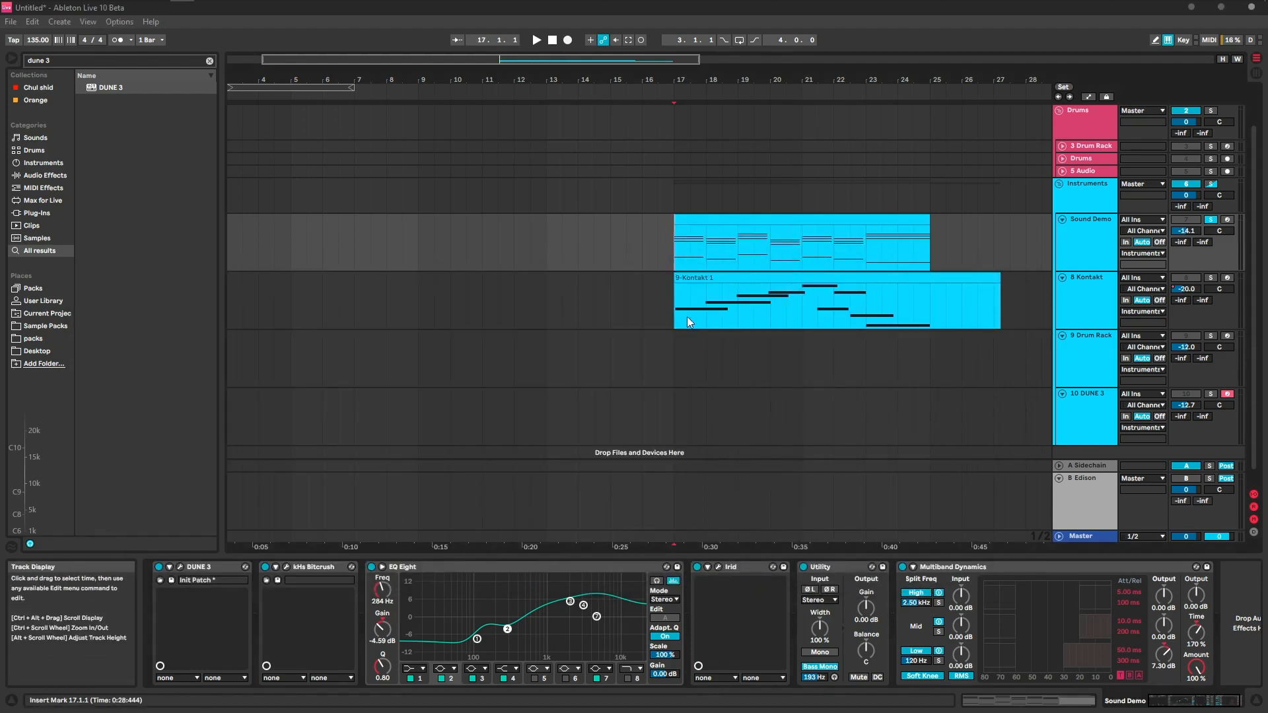
pyautogui.scroll(3, 736, 339)
pyautogui.click(1074, 226)
pyautogui.press('space')
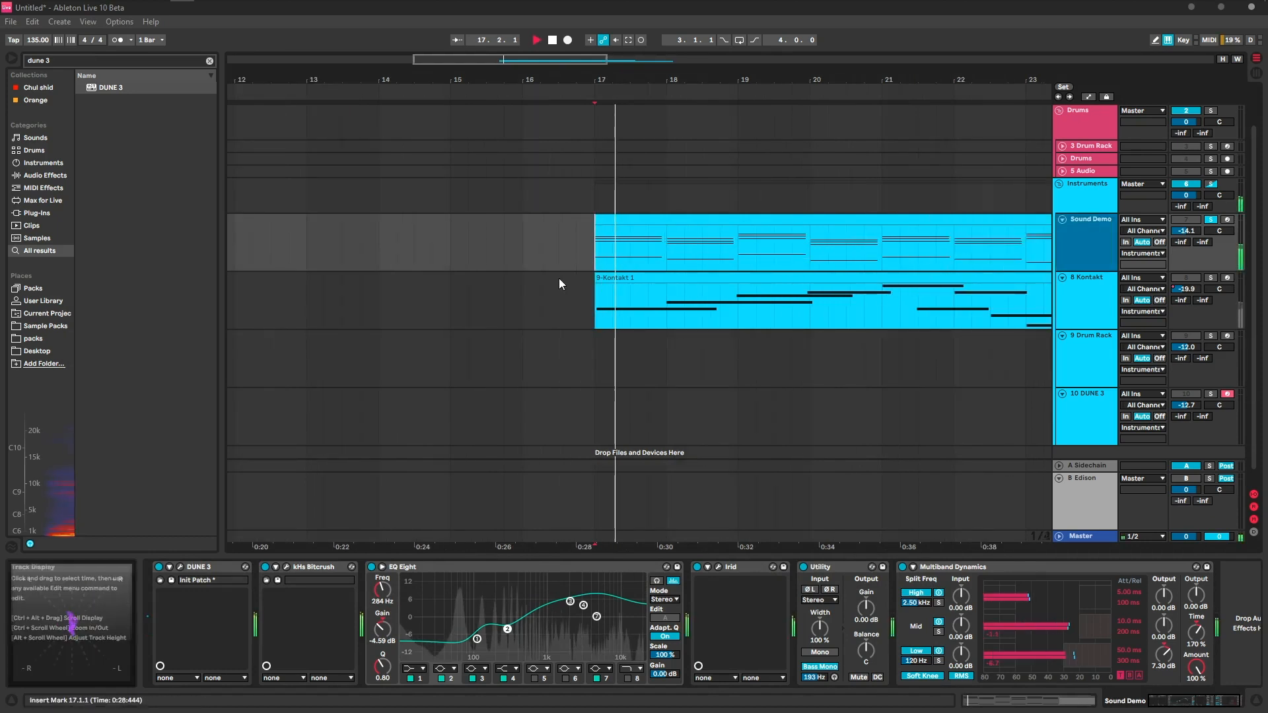
pyautogui.scroll(-3, 557, 292)
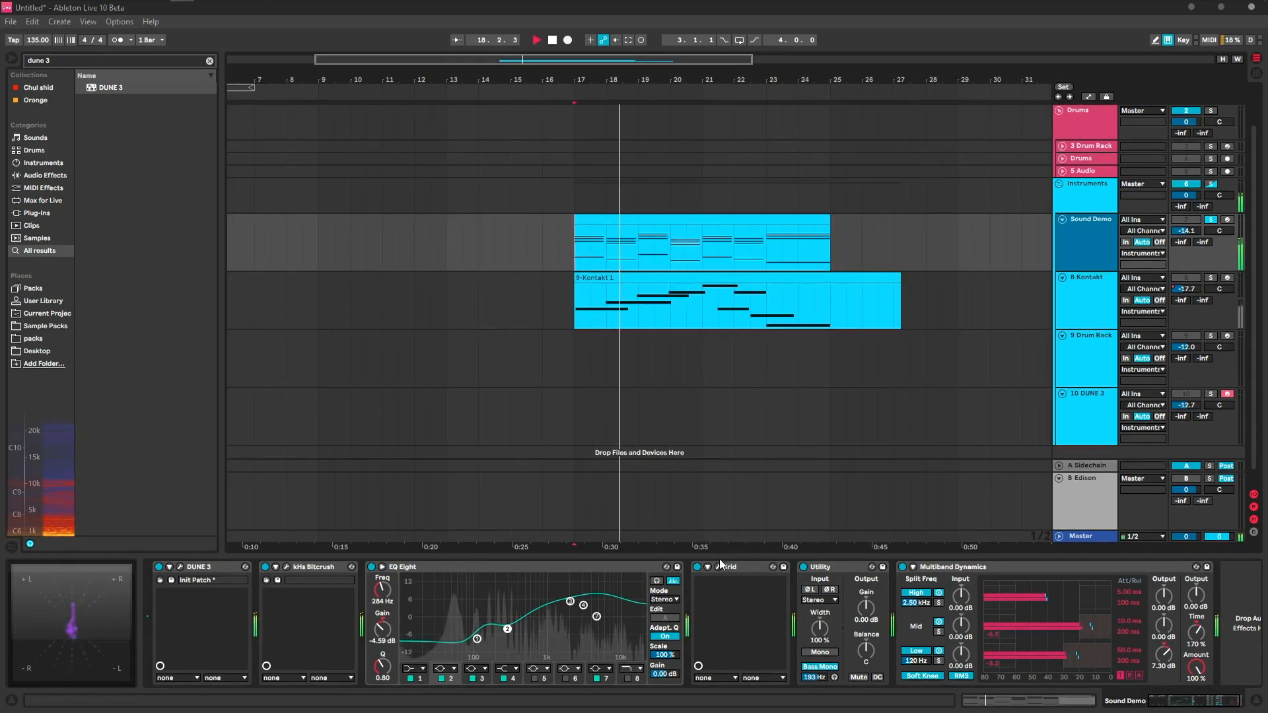
pyautogui.scroll(-3, 709, 412)
pyautogui.scroll(4, 520, 320)
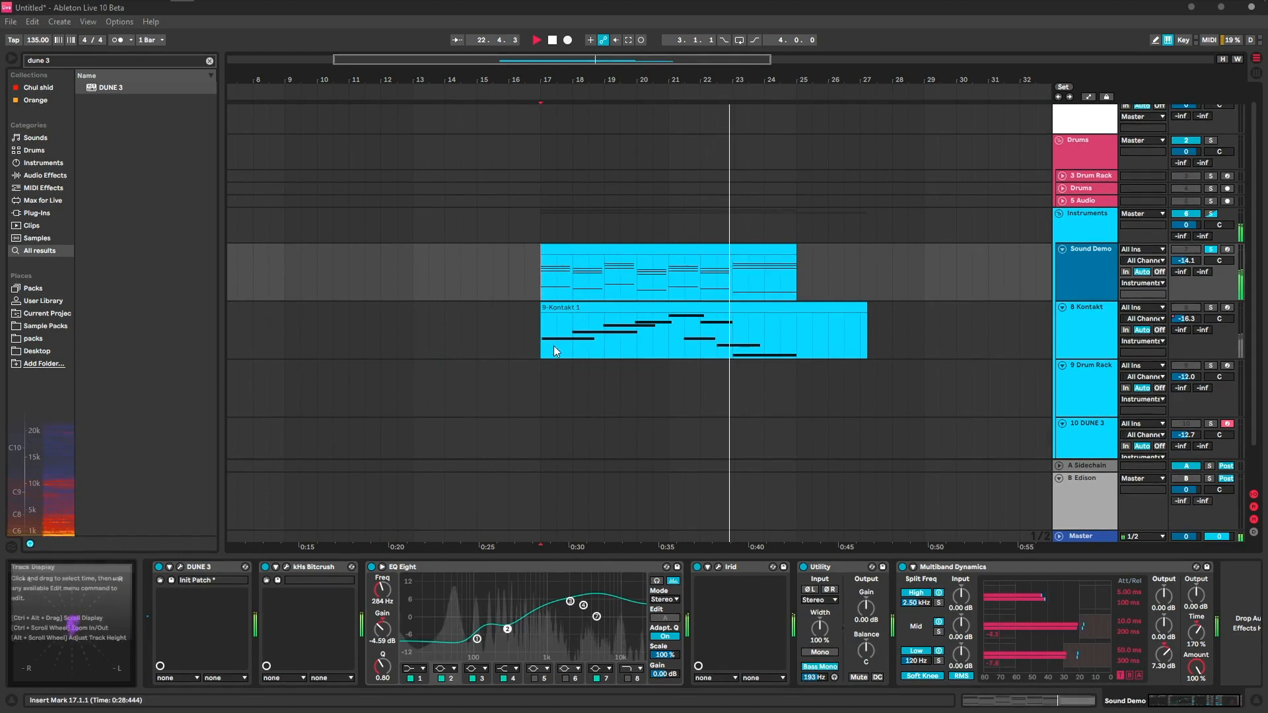
pyautogui.scroll(2, 584, 330)
pyautogui.scroll(-5, 704, 301)
pyautogui.scroll(3, 433, 276)
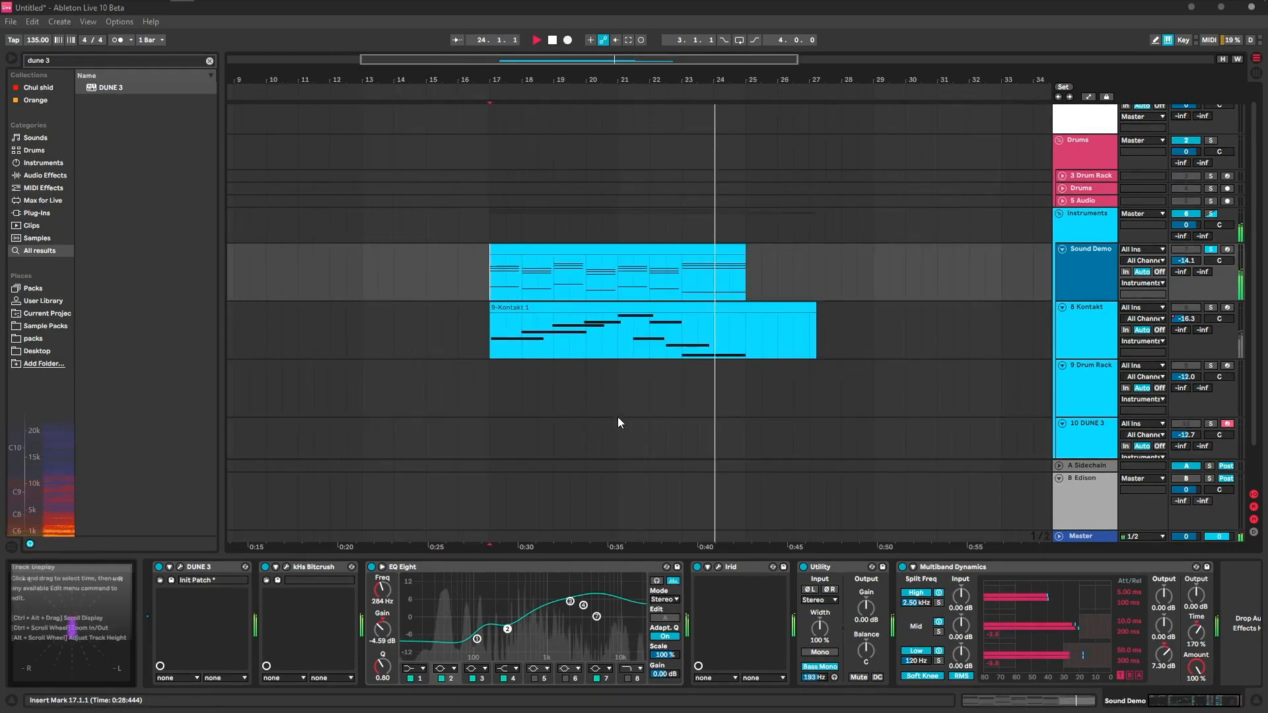
pyautogui.press('space')
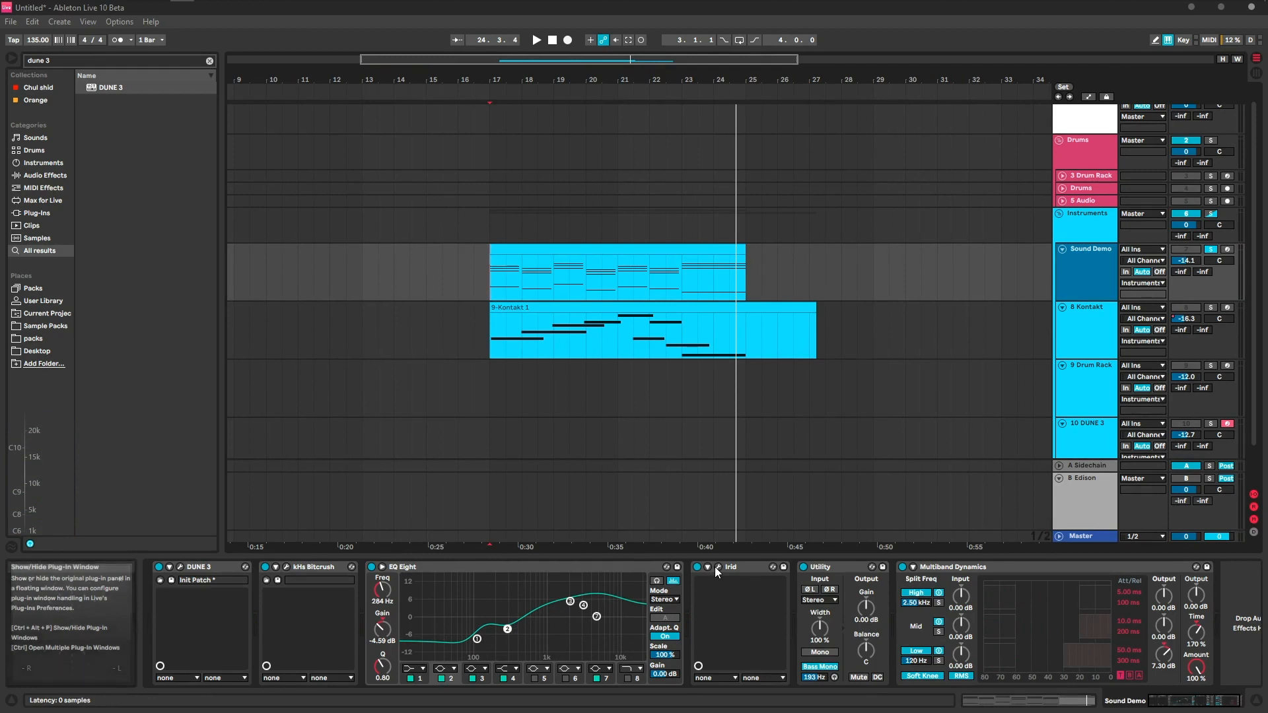
# Step: Open the Sound Demo track's Irid plug-in window and place it below the chord clip
pyautogui.click(715, 566)
pyautogui.moveTo(560, 252); pyautogui.dragTo(736, 345)
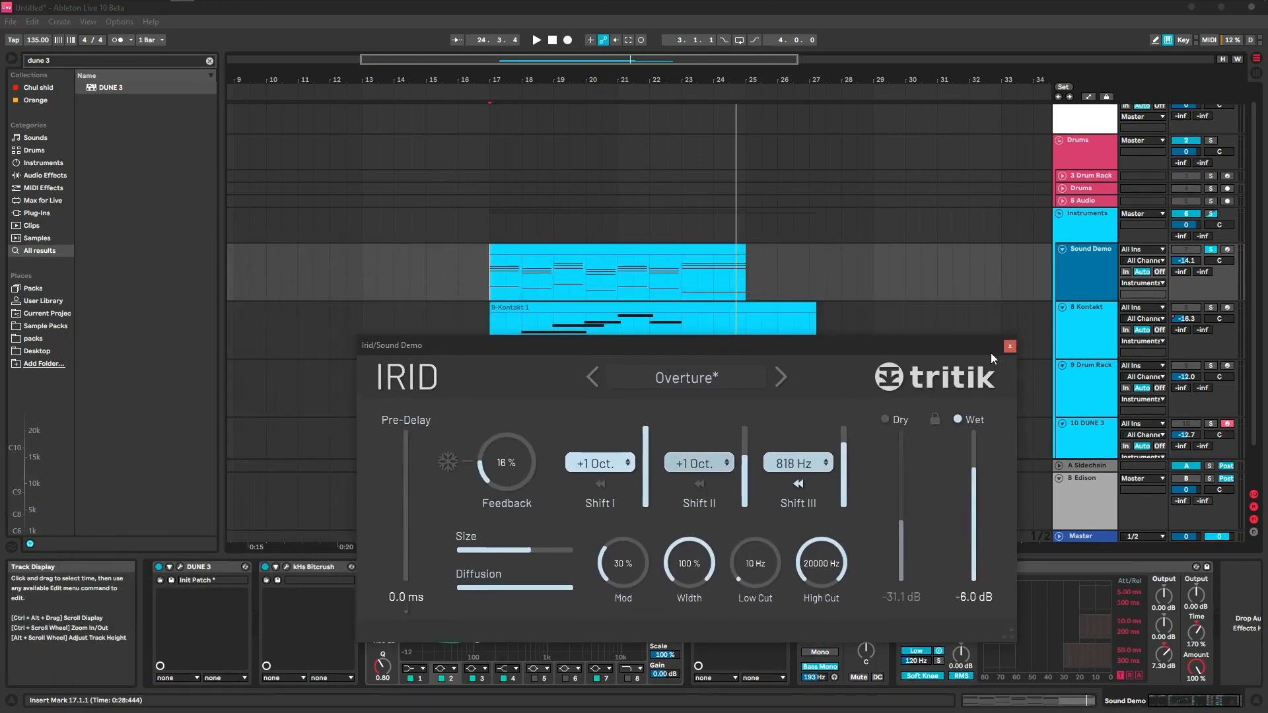
pyautogui.moveTo(945, 343); pyautogui.dragTo(921, 326)
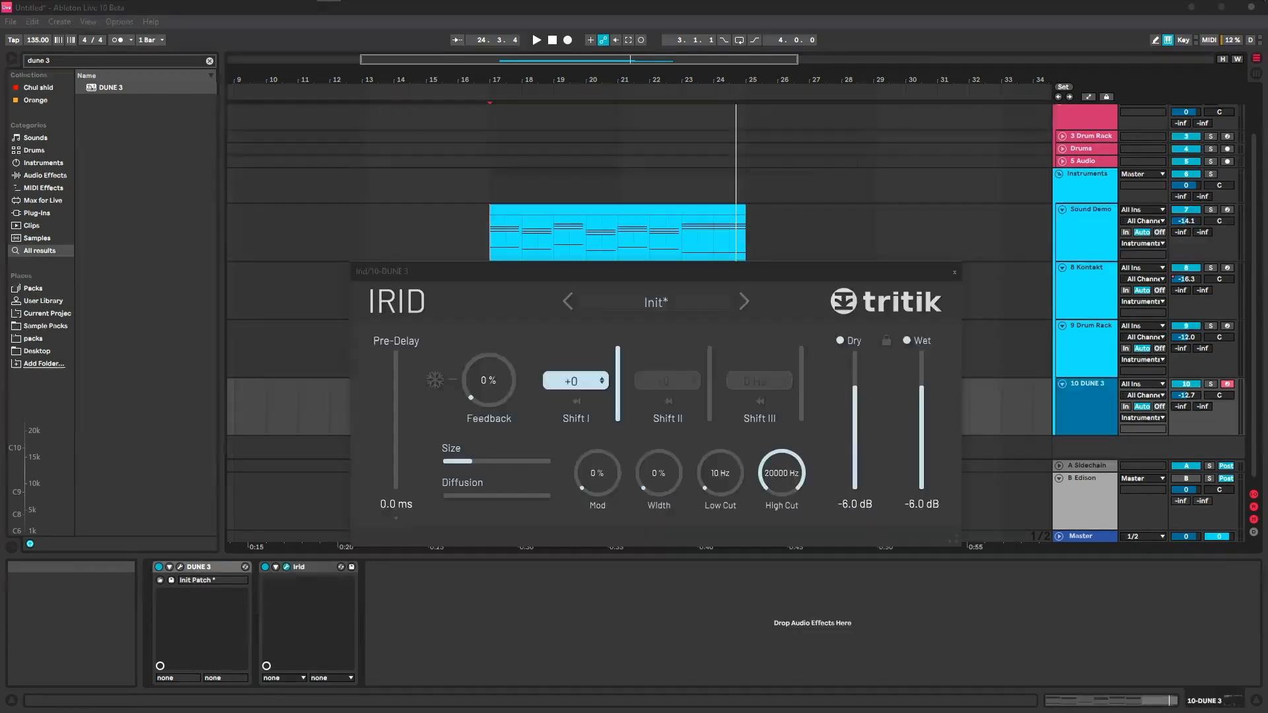
pyautogui.click(827, 278)
pyautogui.moveTo(827, 278); pyautogui.dragTo(818, 284)
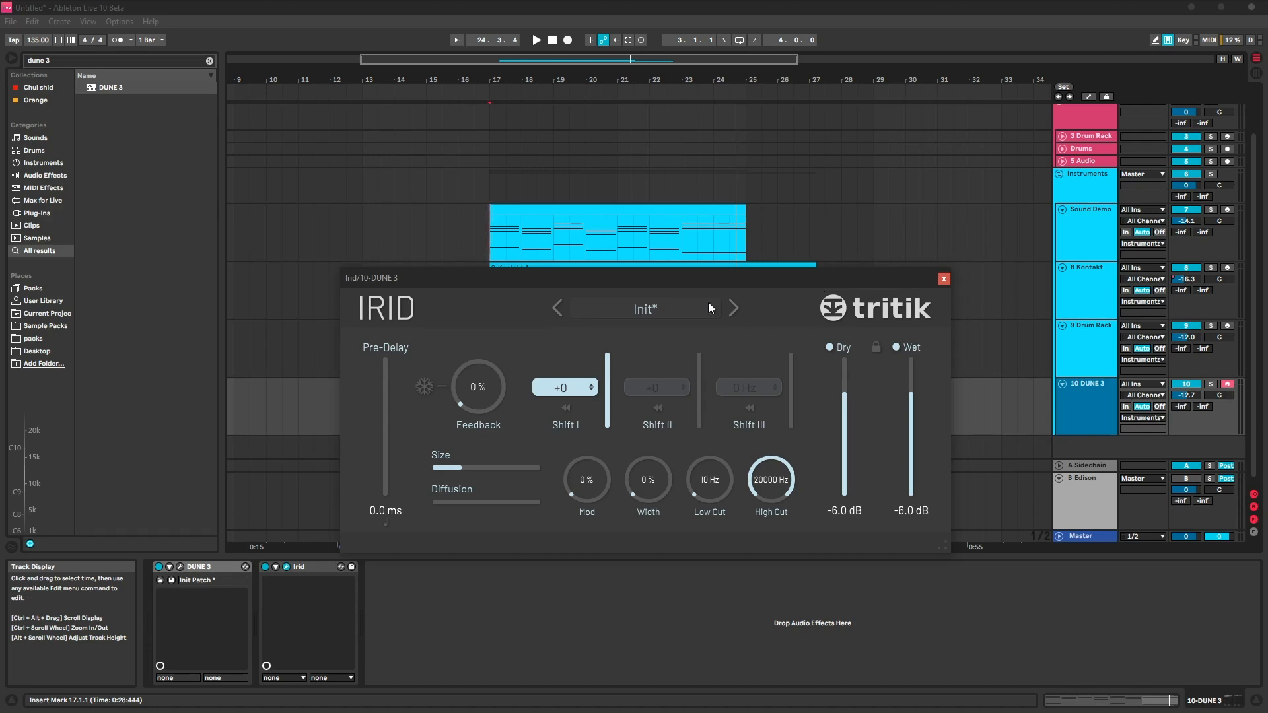
pyautogui.moveTo(710, 280); pyautogui.dragTo(758, 295)
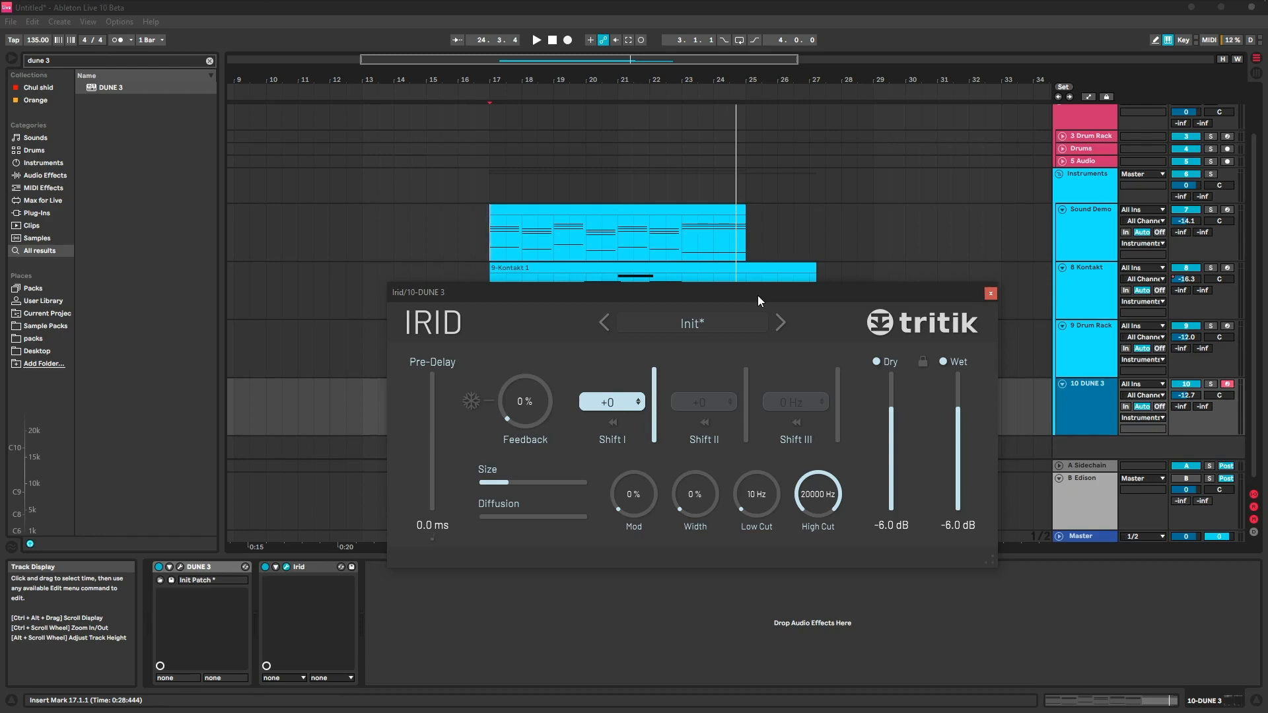
pyautogui.moveTo(736, 294); pyautogui.dragTo(715, 292)
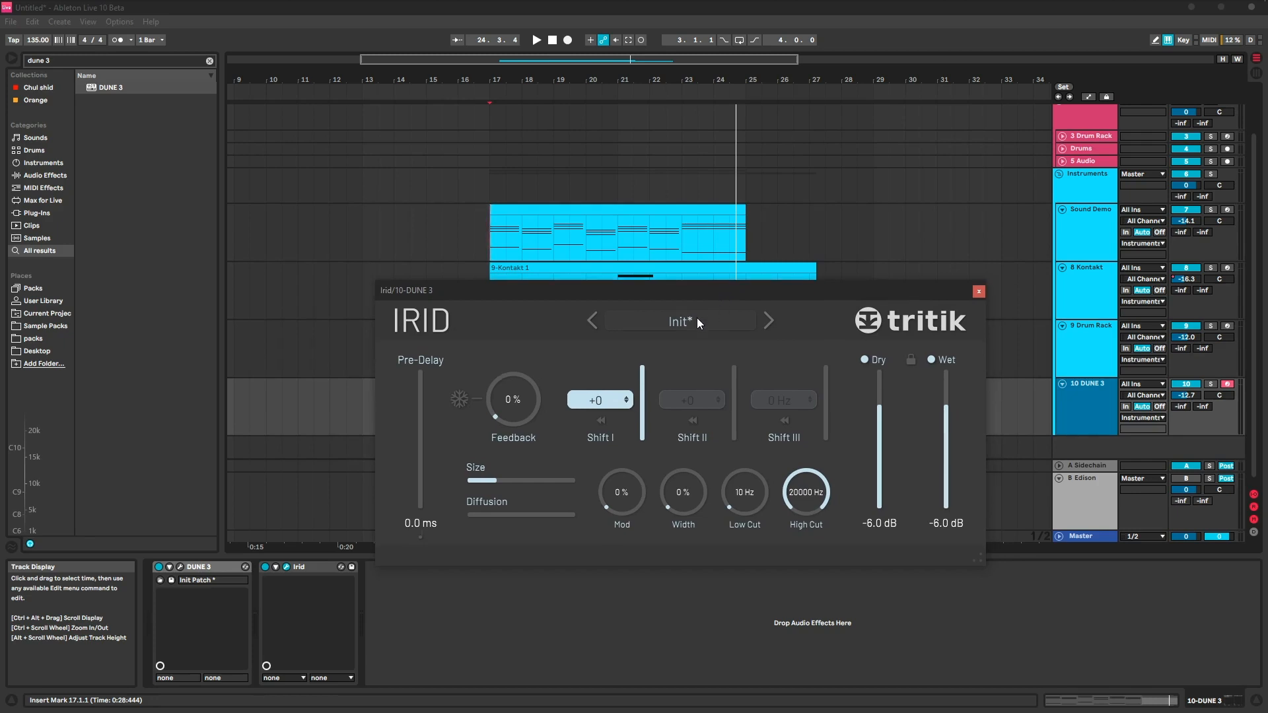
pyautogui.moveTo(474, 294); pyautogui.dragTo(490, 303)
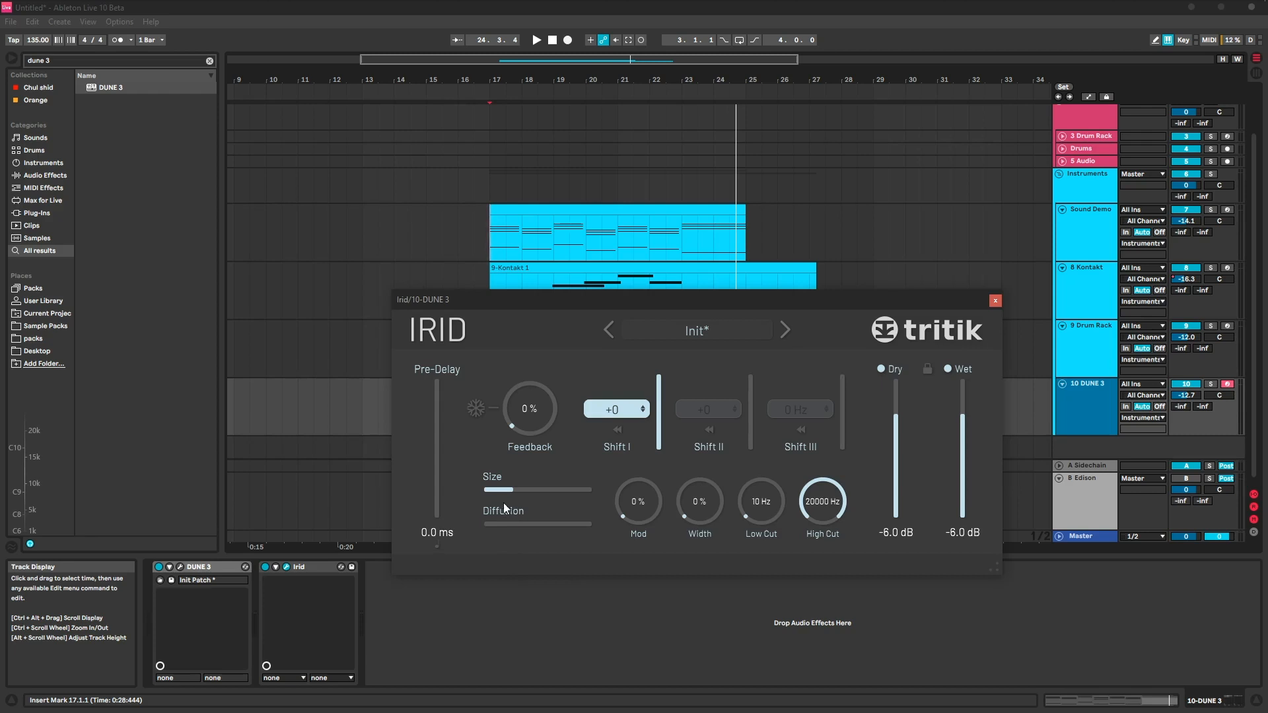
pyautogui.moveTo(484, 292); pyautogui.dragTo(502, 298)
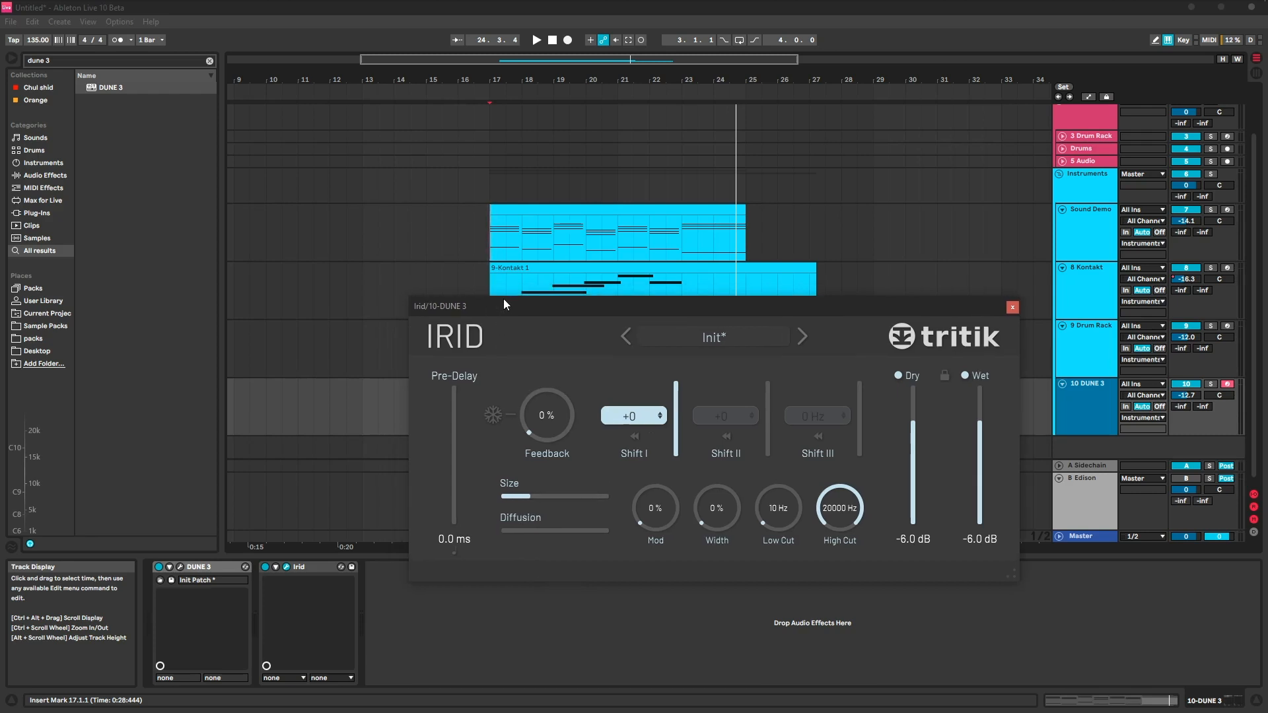
pyautogui.moveTo(517, 299); pyautogui.dragTo(486, 288)
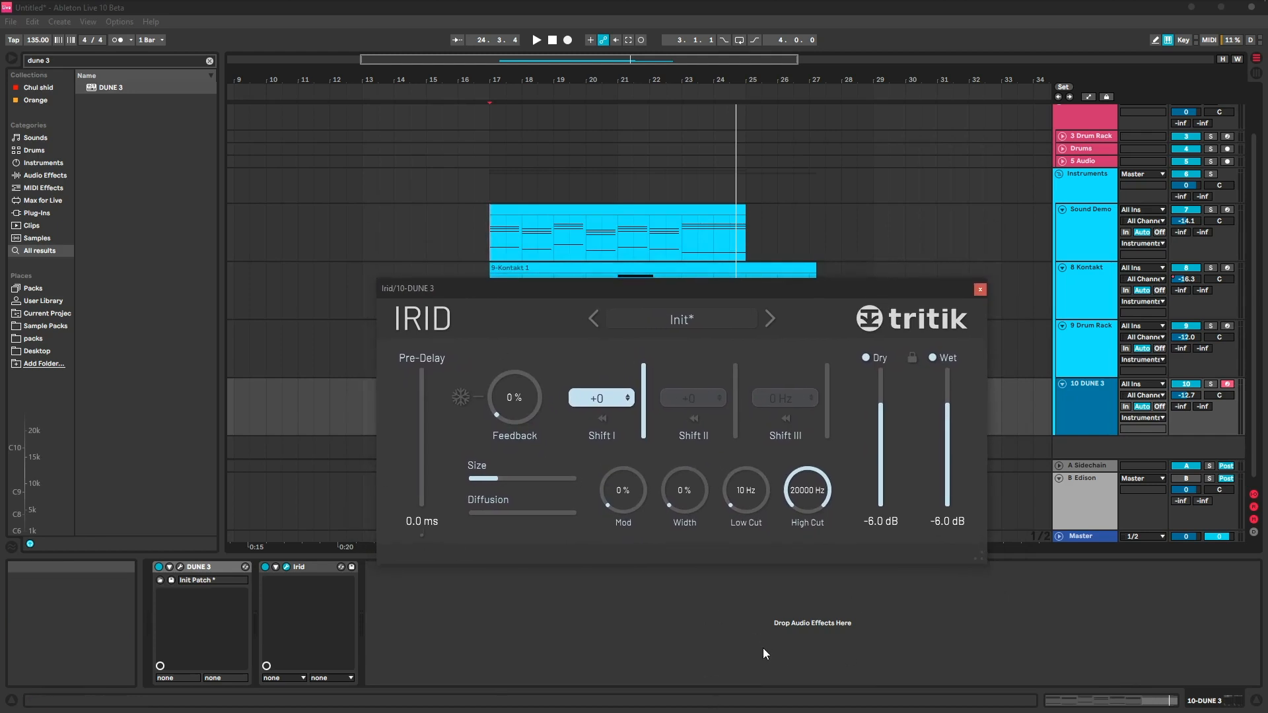
# Step: Try different Size values in the DUNE 3 track's Irid, from near minimum up to 100% and back to a small size
pyautogui.click(512, 481)
pyautogui.moveTo(513, 481); pyautogui.dragTo(462, 480)
pyautogui.click(480, 479)
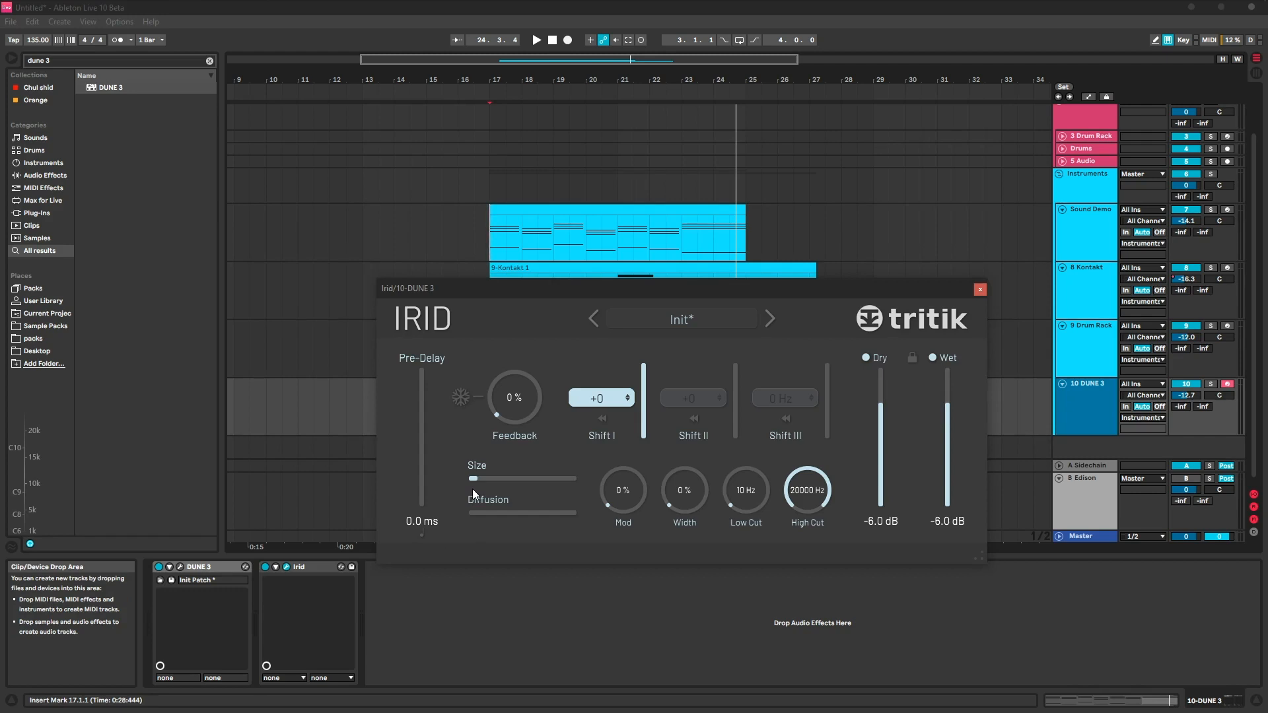
pyautogui.moveTo(481, 485); pyautogui.dragTo(581, 481)
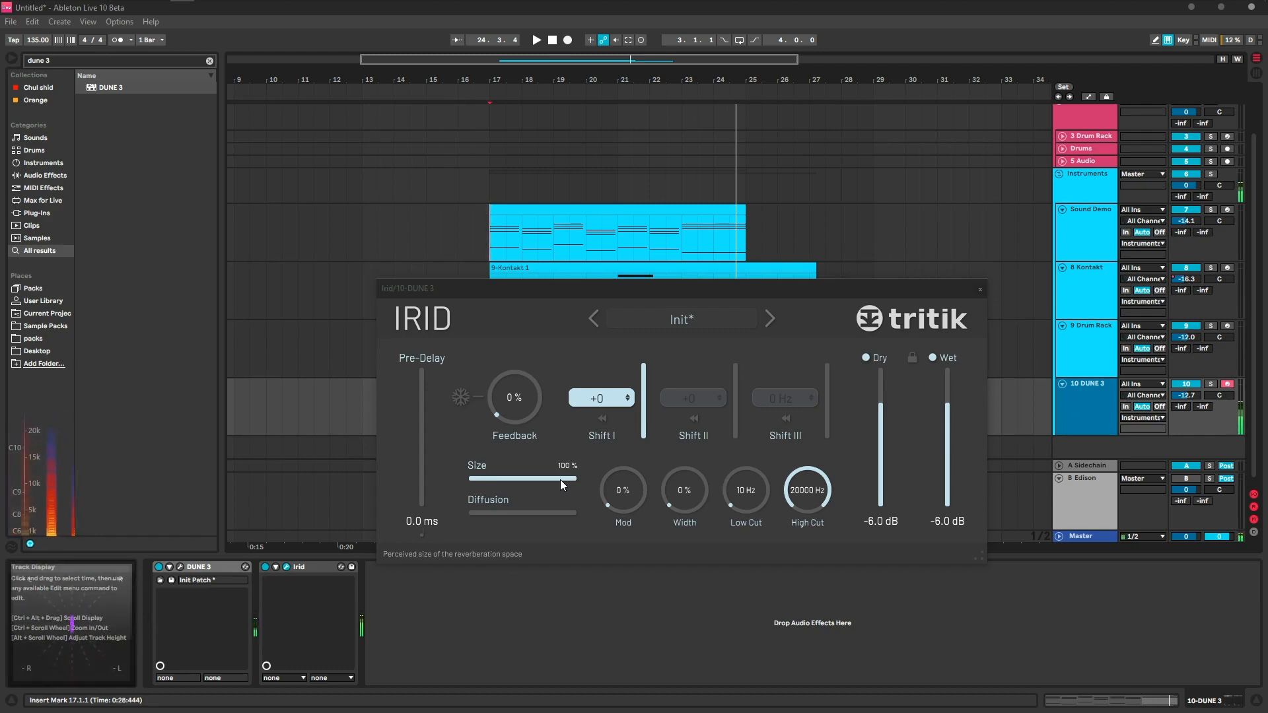
pyautogui.click(484, 480)
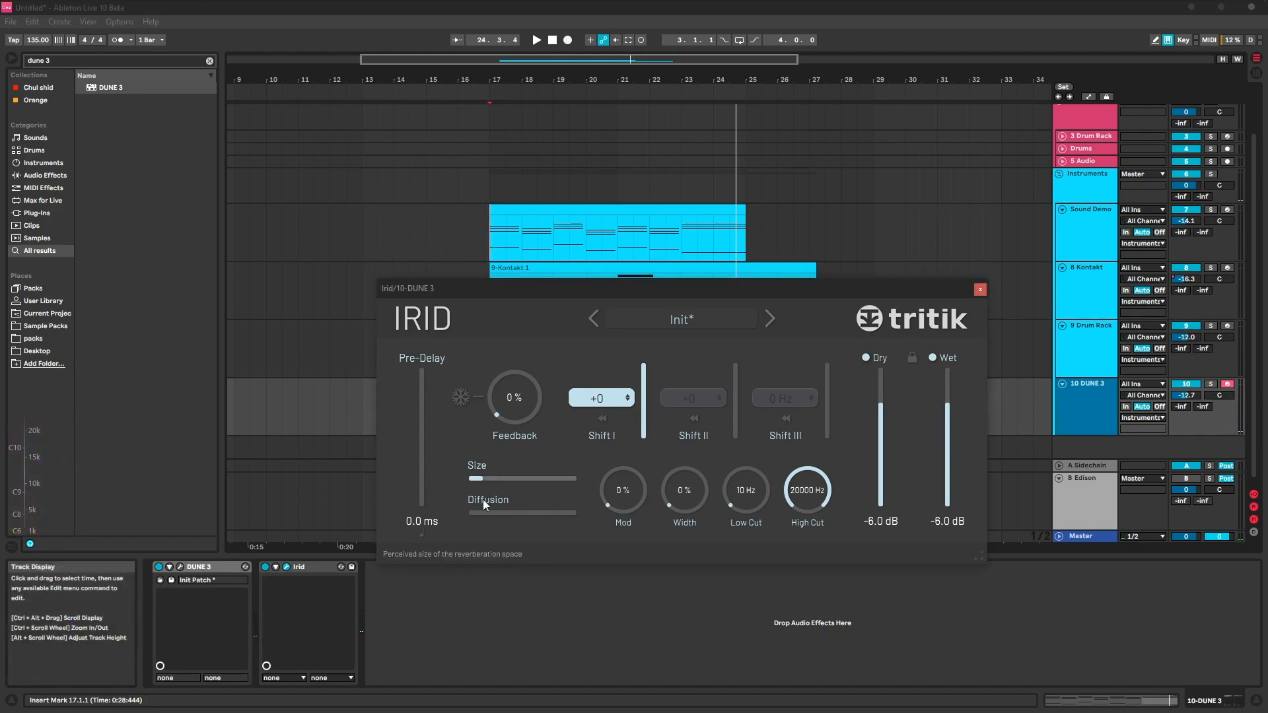
pyautogui.click(467, 478)
pyautogui.moveTo(481, 479); pyautogui.dragTo(491, 479)
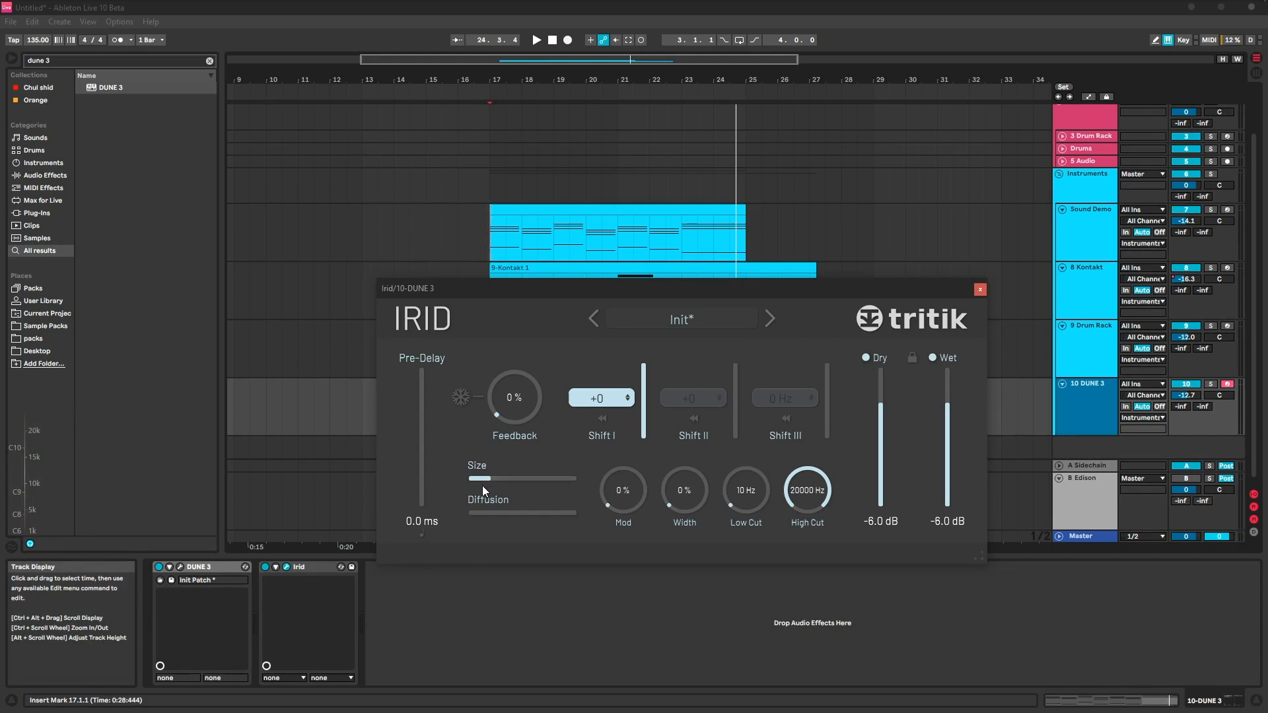
pyautogui.moveTo(483, 479); pyautogui.dragTo(478, 478)
# Step: Try Irid's Size at maximum with Diffusion near maximum, and bring both back to zero
pyautogui.moveTo(528, 479); pyautogui.dragTo(577, 484)
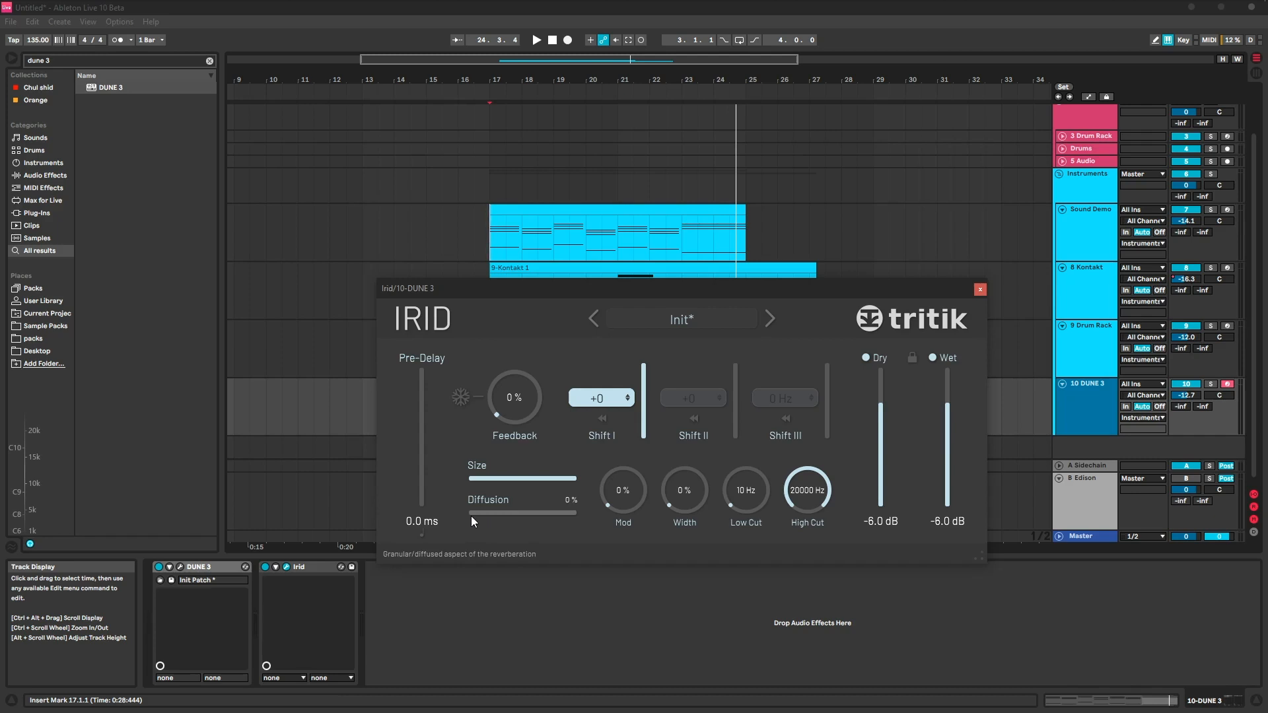
pyautogui.moveTo(467, 517); pyautogui.dragTo(572, 513)
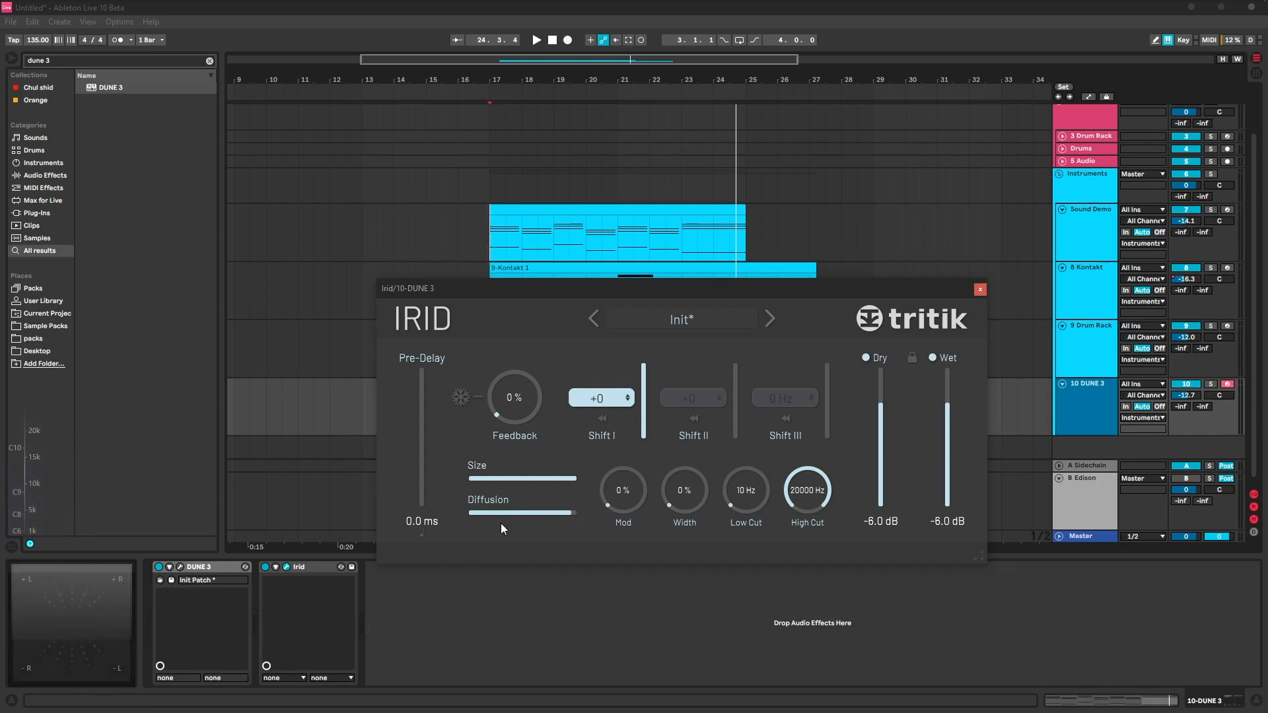
pyautogui.moveTo(515, 479); pyautogui.dragTo(425, 481)
pyautogui.moveTo(524, 514); pyautogui.dragTo(429, 518)
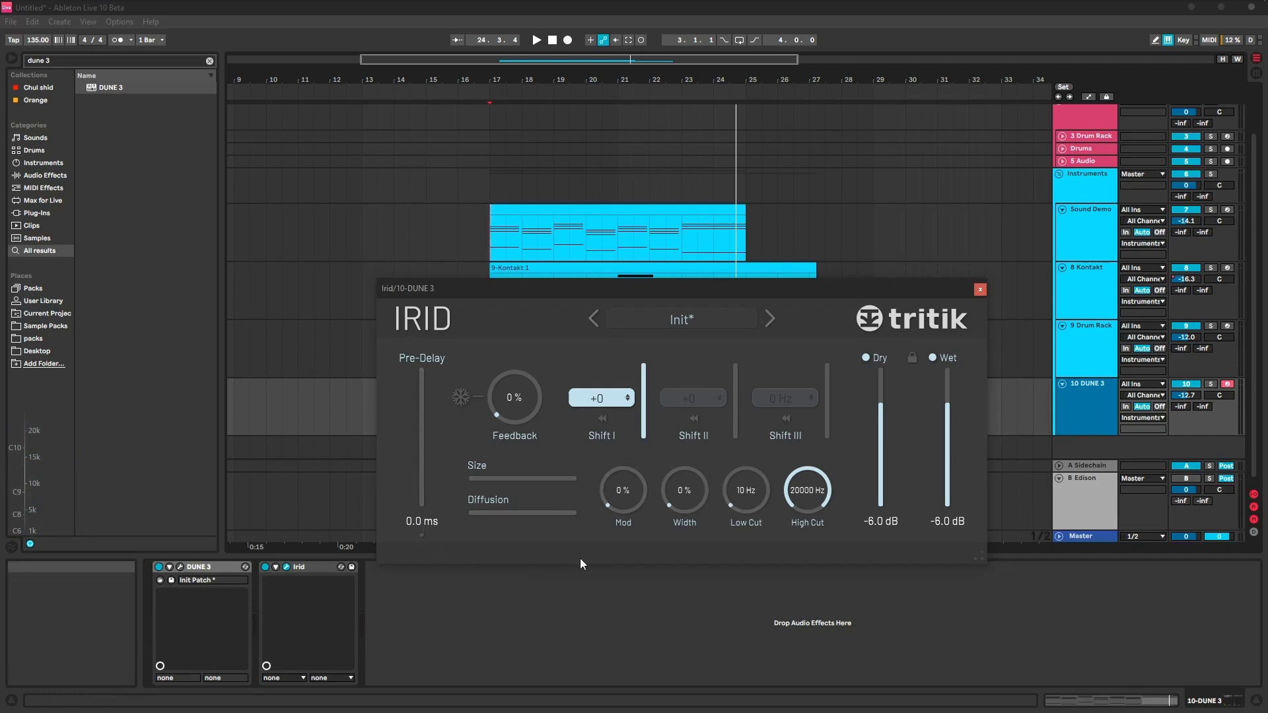
# Step: Set Irid's Size to about one fifth, Diffusion to about half, Mod to 15% and Width to 100%
pyautogui.moveTo(612, 494); pyautogui.dragTo(620, 465)
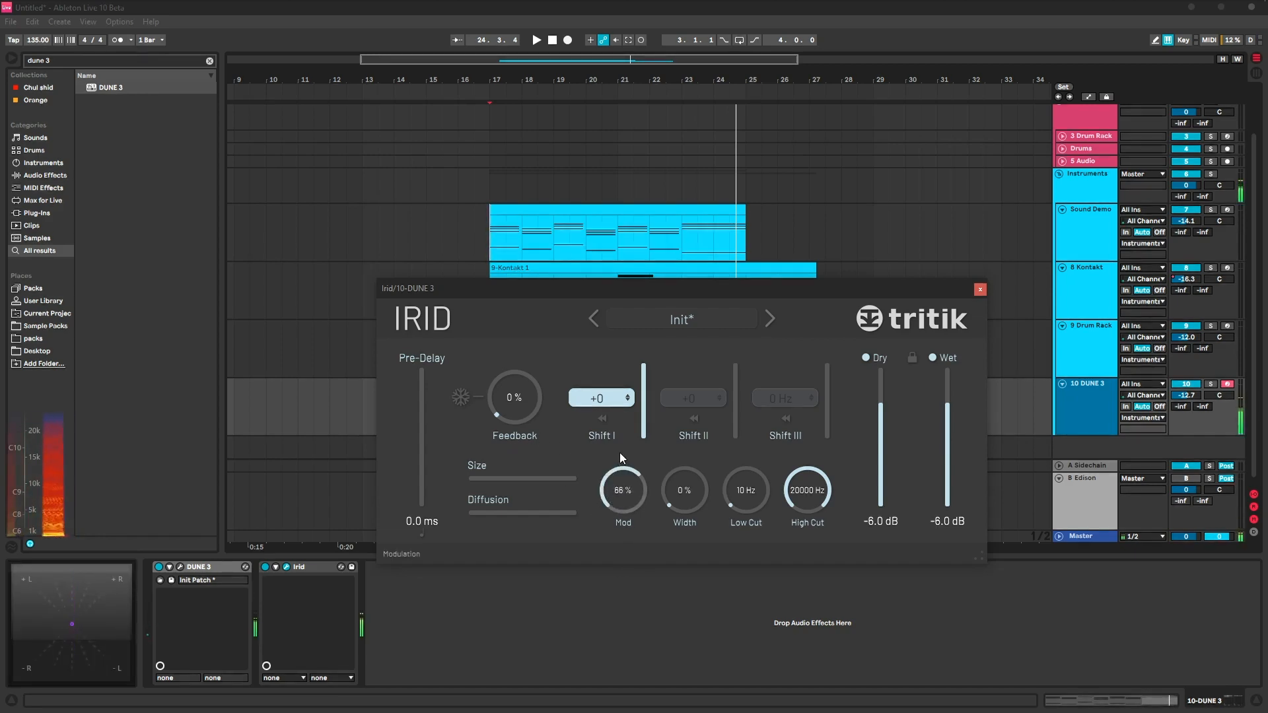
pyautogui.moveTo(477, 478); pyautogui.dragTo(597, 519)
pyautogui.moveTo(485, 515); pyautogui.dragTo(519, 517)
pyautogui.click(523, 477)
pyautogui.moveTo(611, 502); pyautogui.dragTo(657, 521)
pyautogui.moveTo(688, 478); pyautogui.dragTo(668, 462)
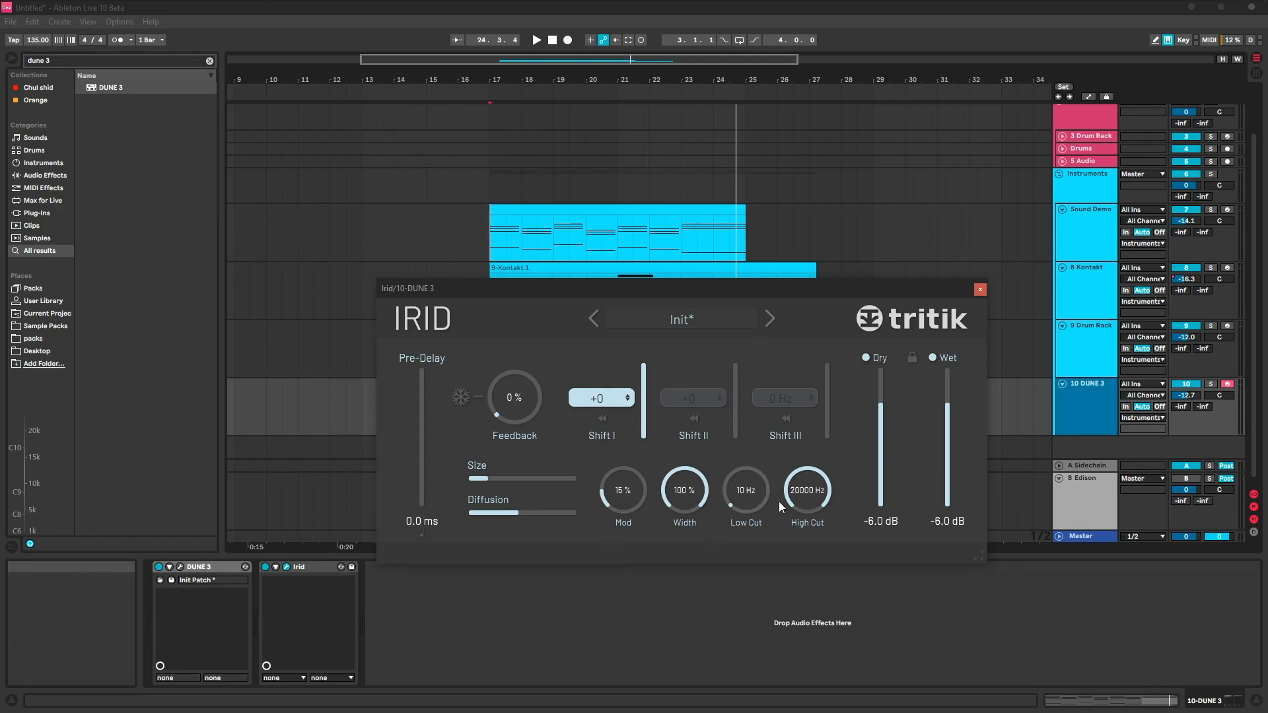
# Step: Try Irid's Low Cut and a Dry level of 12.0 dB, and settle the Dry level at -8.6 dB
pyautogui.moveTo(737, 507)
pyautogui.mouseDown()
pyautogui.moveTo(740, 497)
pyautogui.moveTo(734, 515)
pyautogui.mouseUp()
pyautogui.moveTo(734, 513); pyautogui.dragTo(711, 565)
pyautogui.moveTo(882, 394); pyautogui.dragTo(889, 343)
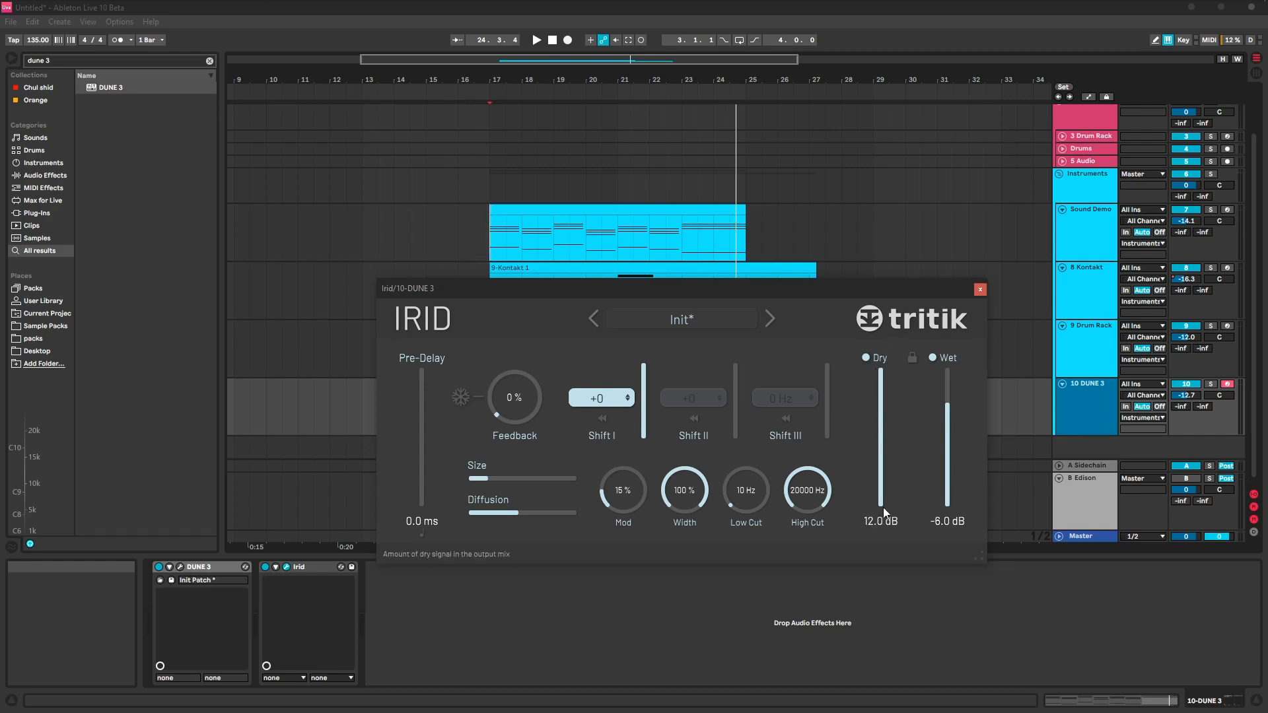
pyautogui.moveTo(878, 374); pyautogui.dragTo(887, 408)
pyautogui.moveTo(882, 382); pyautogui.dragTo(933, 405)
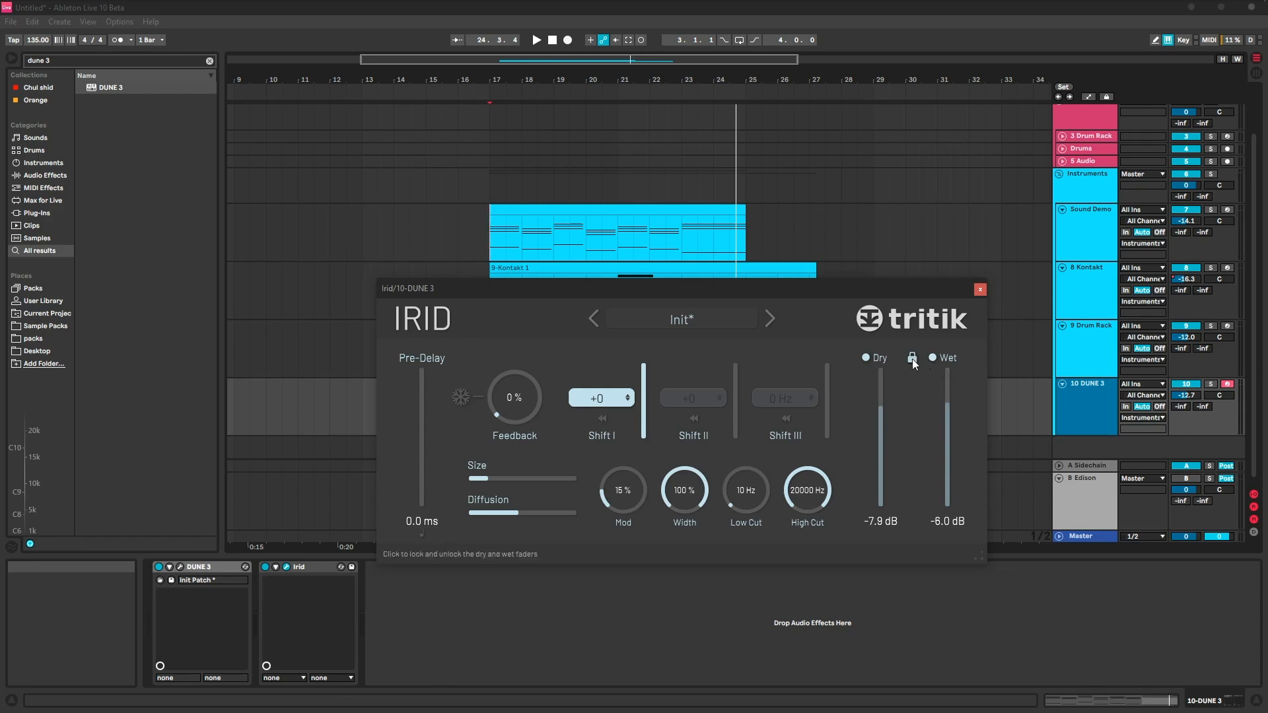
pyautogui.moveTo(884, 411)
pyautogui.mouseDown()
pyautogui.moveTo(878, 426)
pyautogui.moveTo(876, 411)
pyautogui.mouseUp()
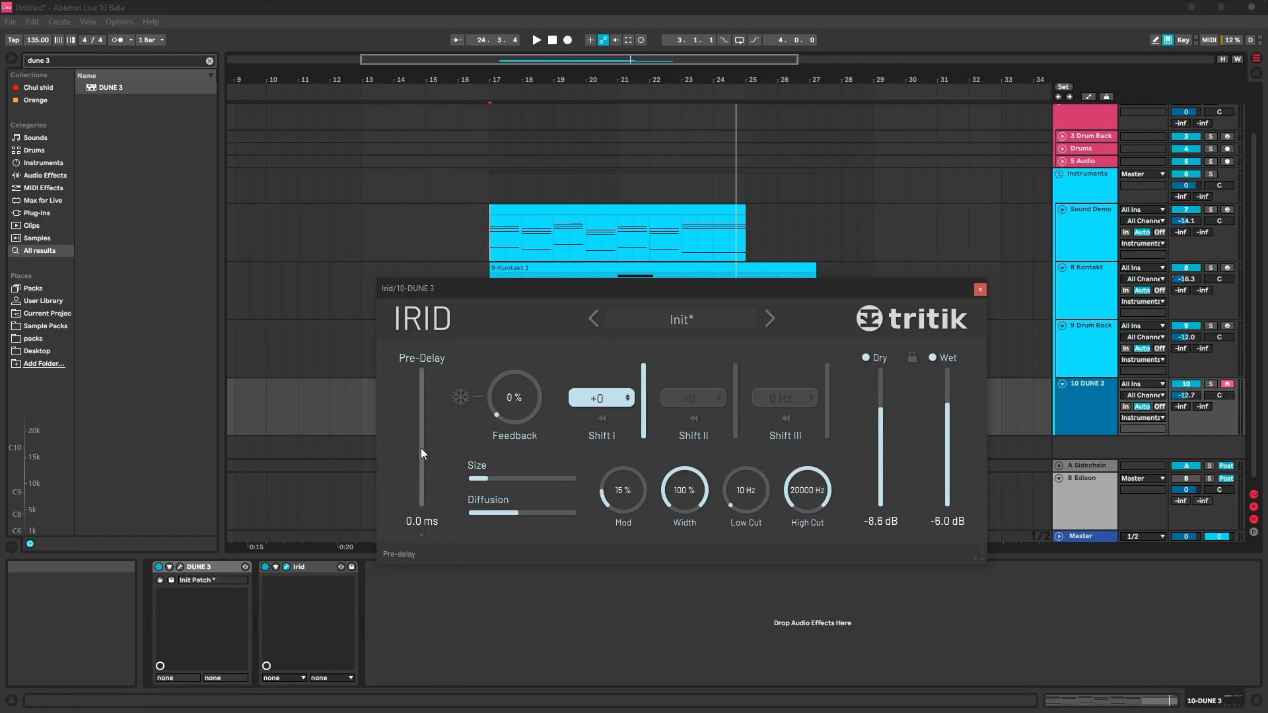
# Step: Try Irid's Pre-Delay up to tempo-synced values such as 1/4d, and return it to 0.0 ms
pyautogui.moveTo(425, 497); pyautogui.dragTo(424, 487)
pyautogui.moveTo(424, 491); pyautogui.dragTo(429, 385)
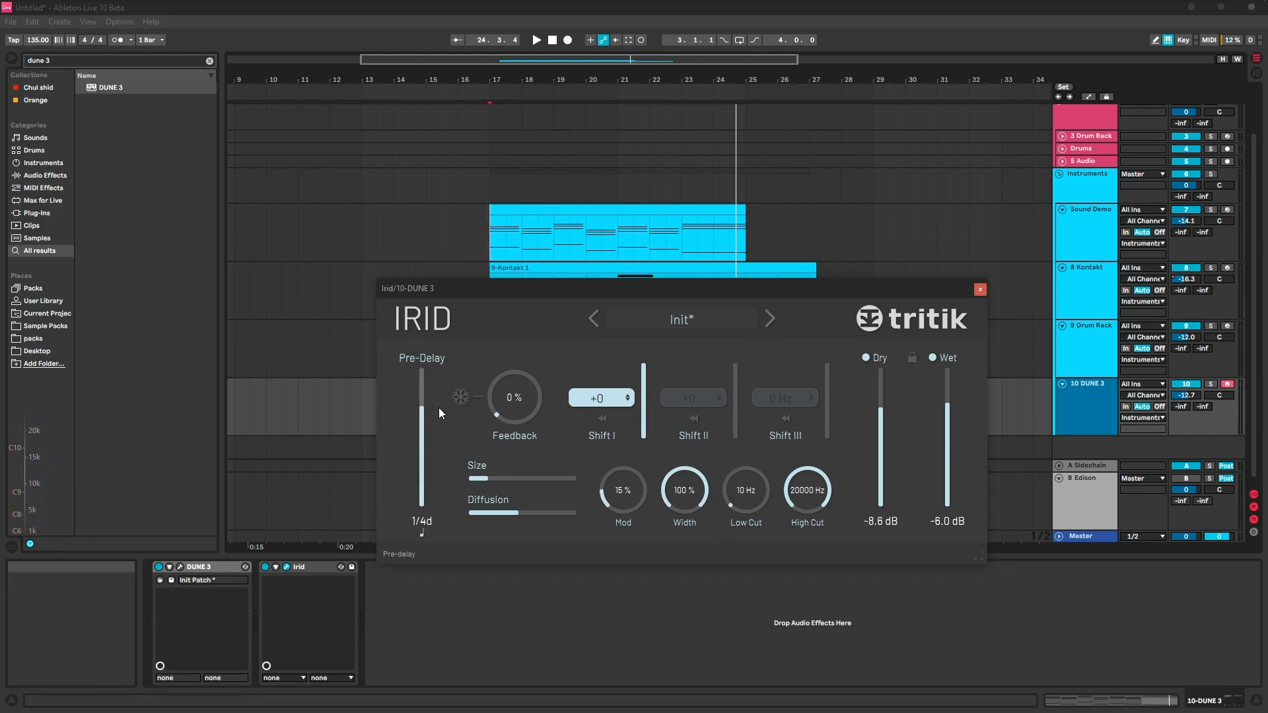
pyautogui.moveTo(439, 408); pyautogui.dragTo(443, 390)
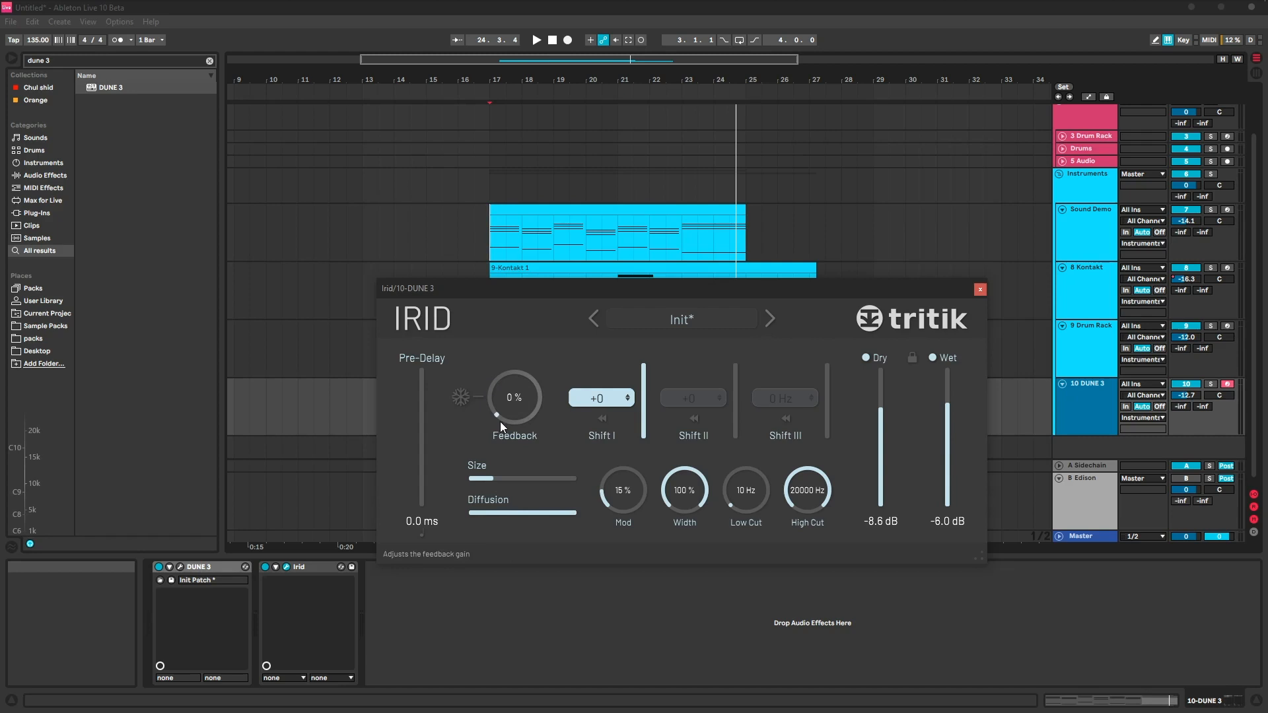
# Step: Set Irid's Feedback to 41% and try freezing and unfreezing the reverb
pyautogui.moveTo(509, 374); pyautogui.dragTo(486, 434)
pyautogui.moveTo(493, 402); pyautogui.dragTo(493, 397)
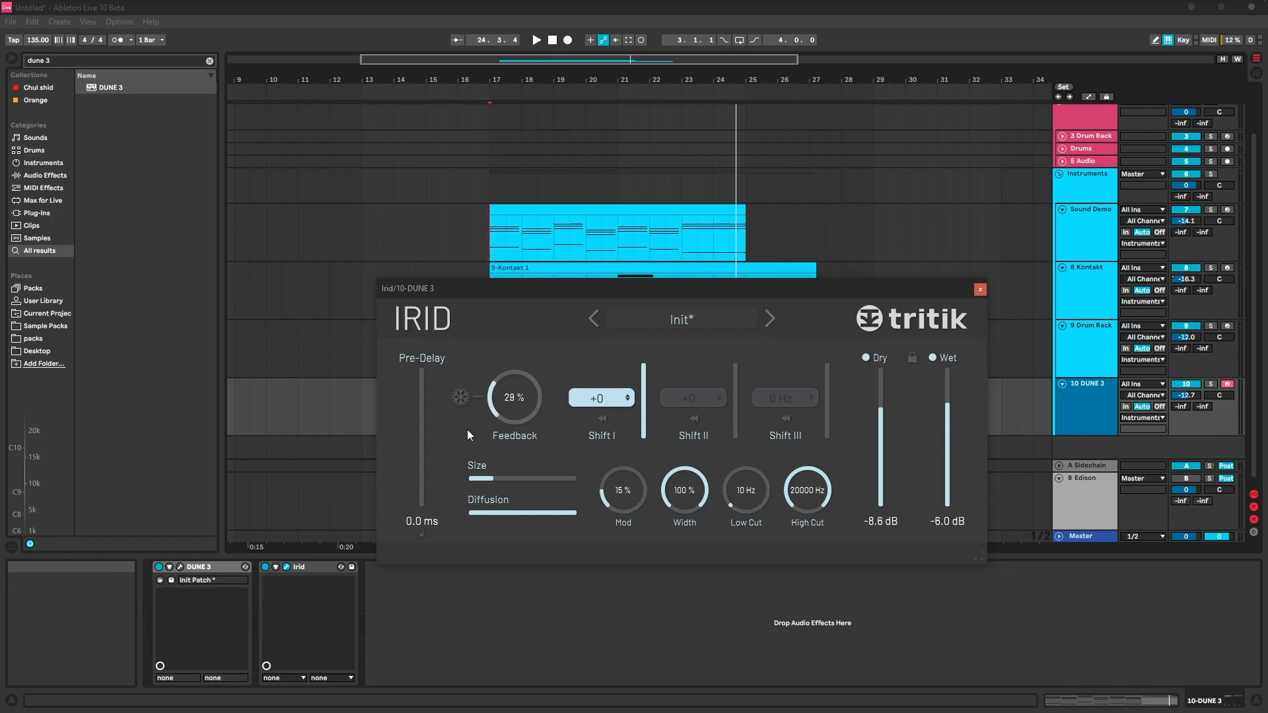
pyautogui.click(462, 398)
pyautogui.click(464, 401)
pyautogui.click(465, 399)
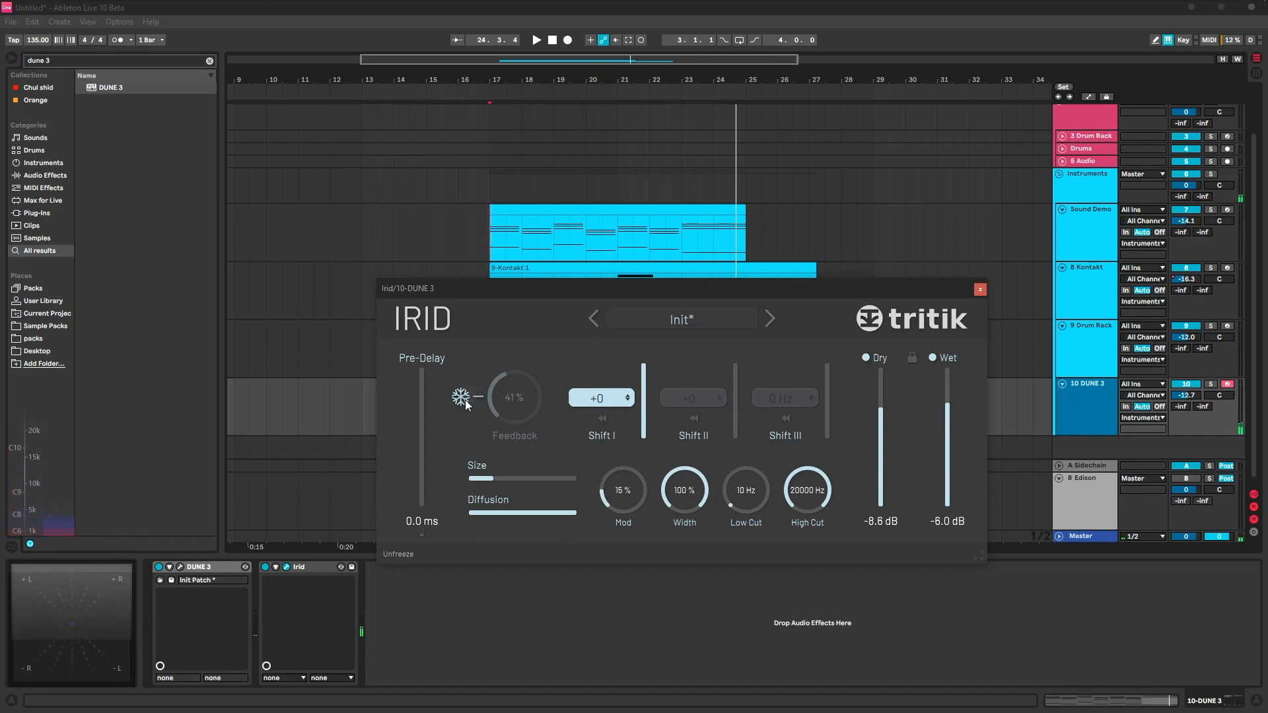
pyautogui.click(465, 399)
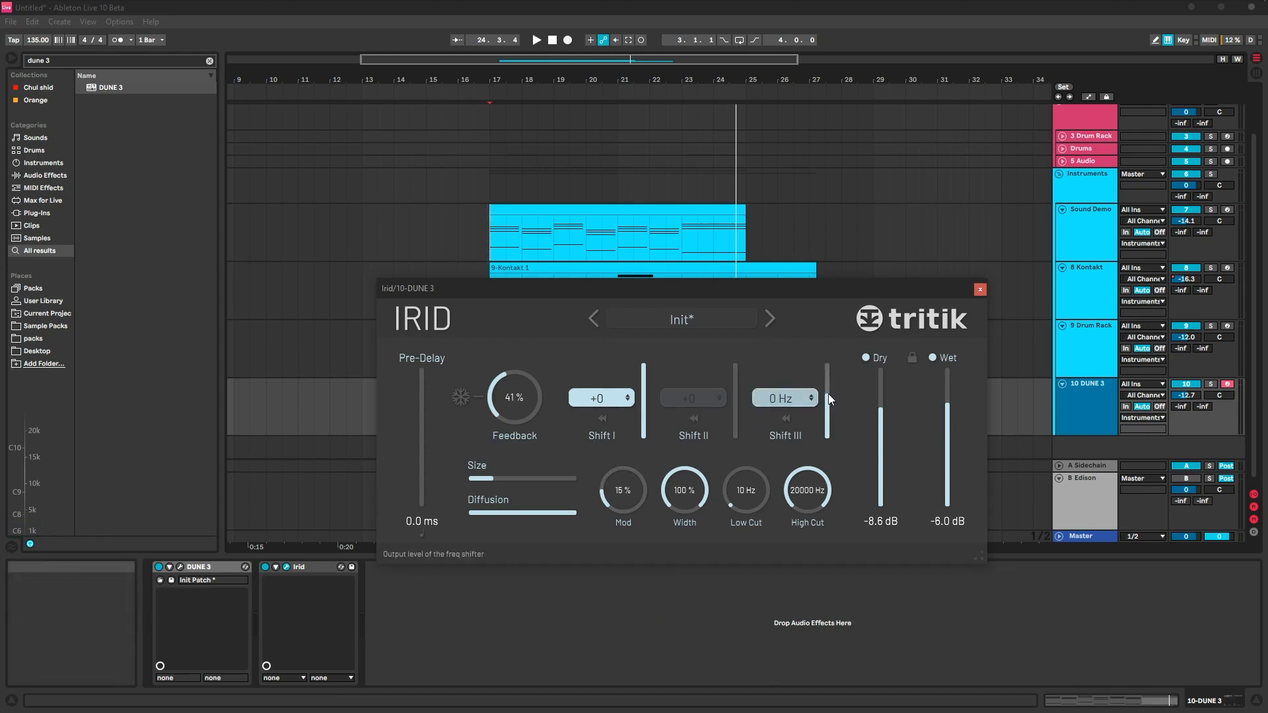
# Step: Lower the output levels of all three shifters to zero, and raise only Shift I's level again
pyautogui.moveTo(646, 389); pyautogui.dragTo(636, 461)
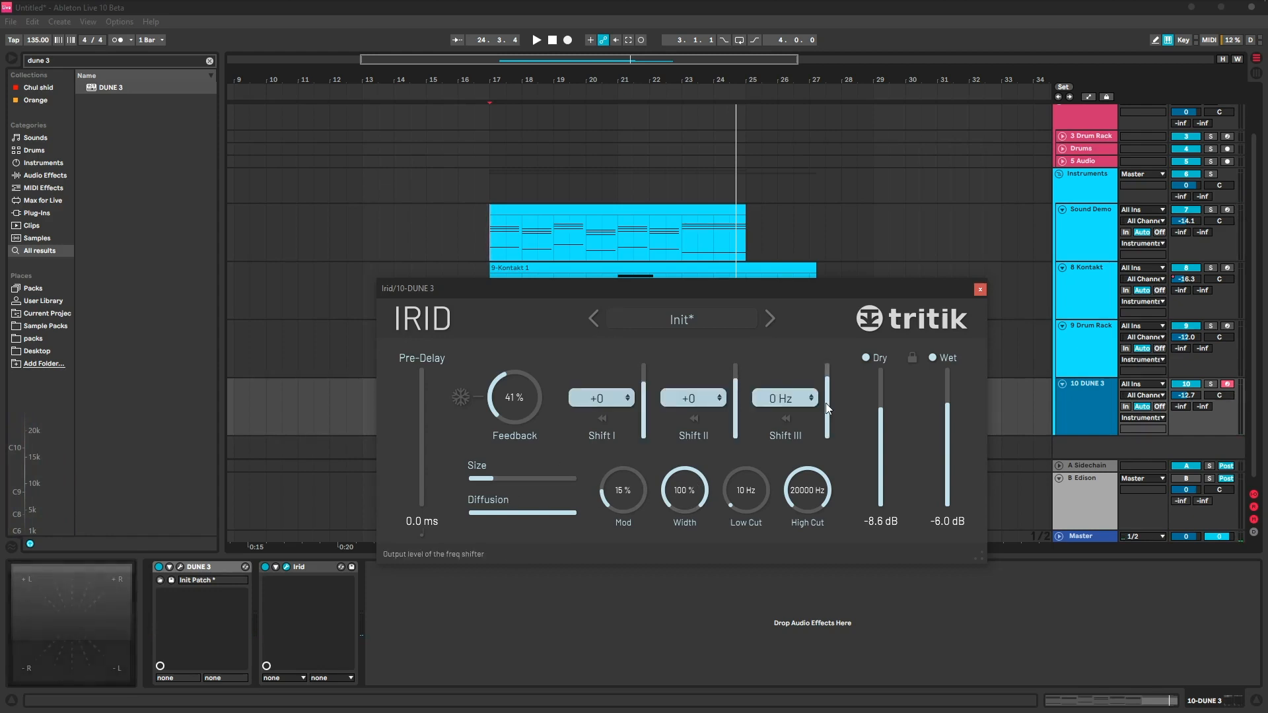
pyautogui.moveTo(826, 401); pyautogui.dragTo(825, 474)
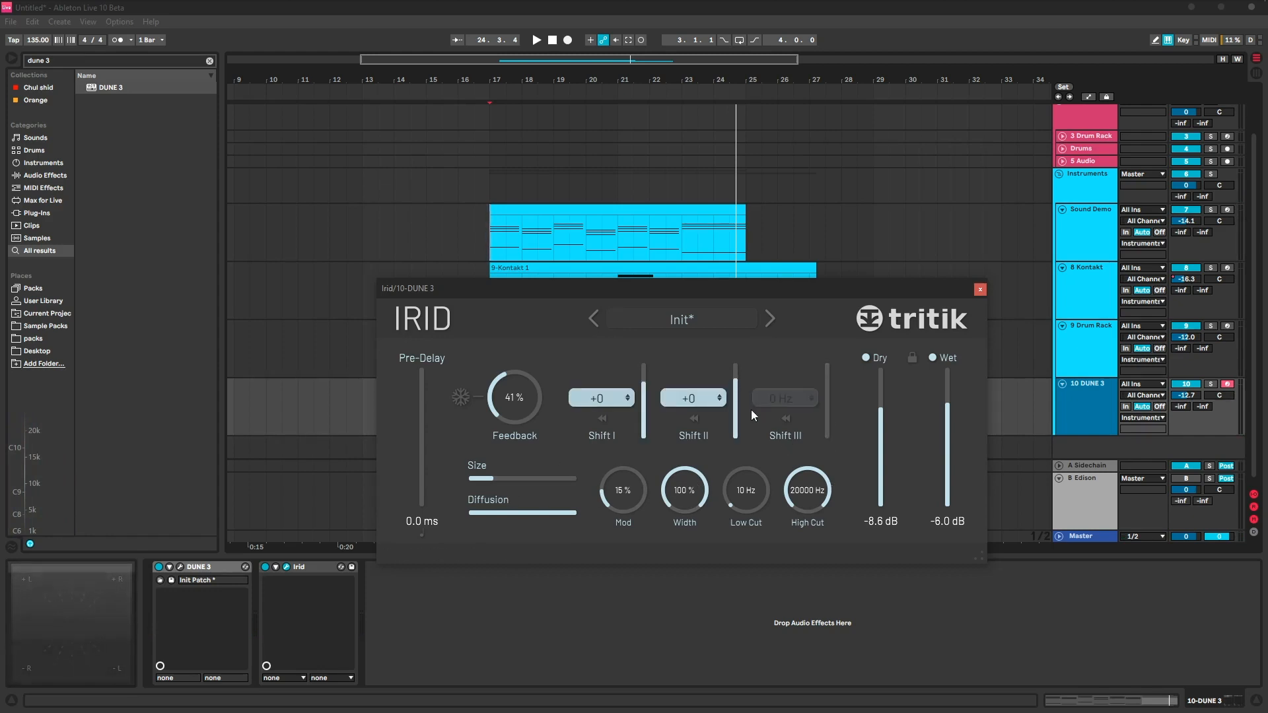
pyautogui.moveTo(736, 398); pyautogui.dragTo(733, 479)
pyautogui.moveTo(645, 415); pyautogui.dragTo(637, 446)
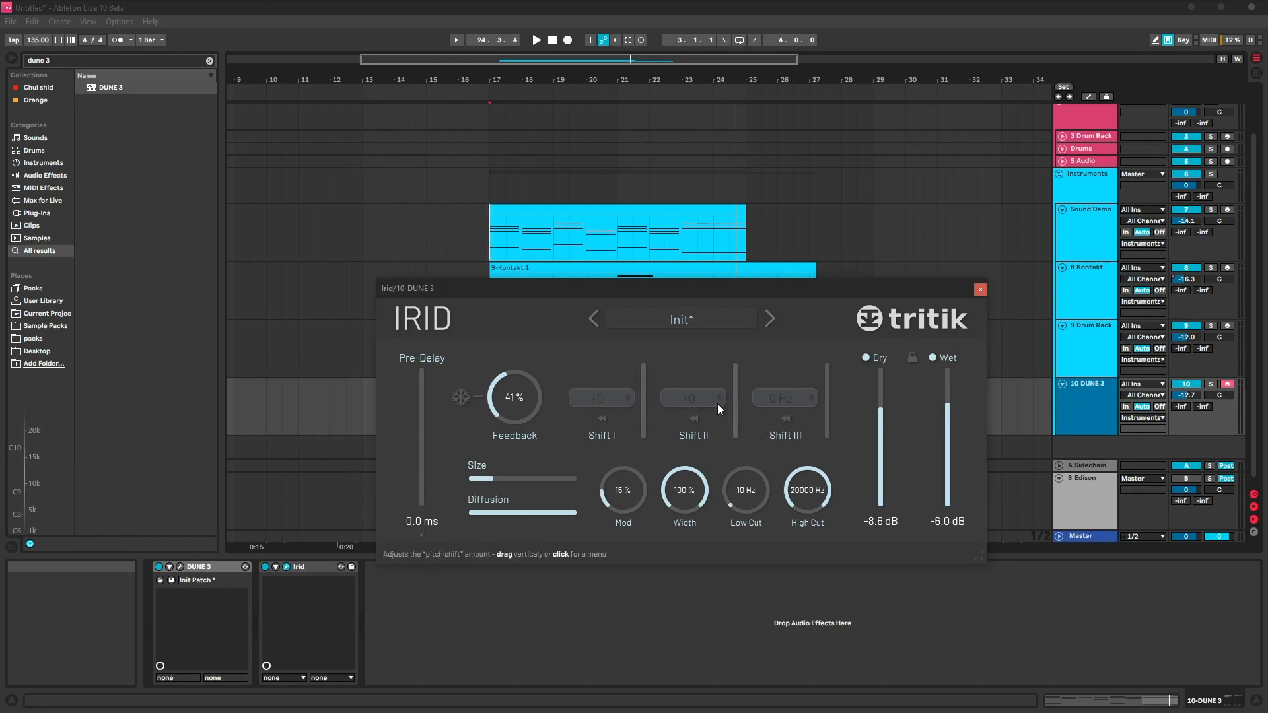
pyautogui.moveTo(644, 426); pyautogui.dragTo(647, 411)
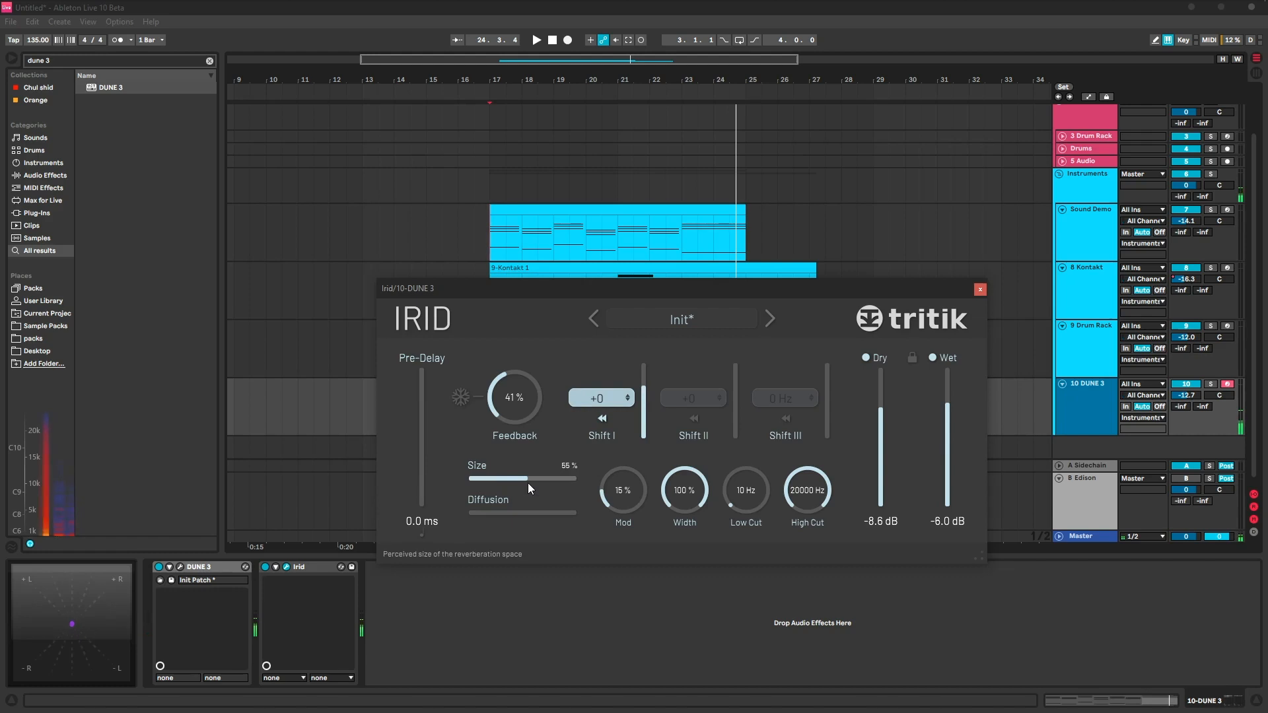
# Step: Open the DUNE 3 synth window, move it aside and bring Irid back to the front
pyautogui.click(180, 567)
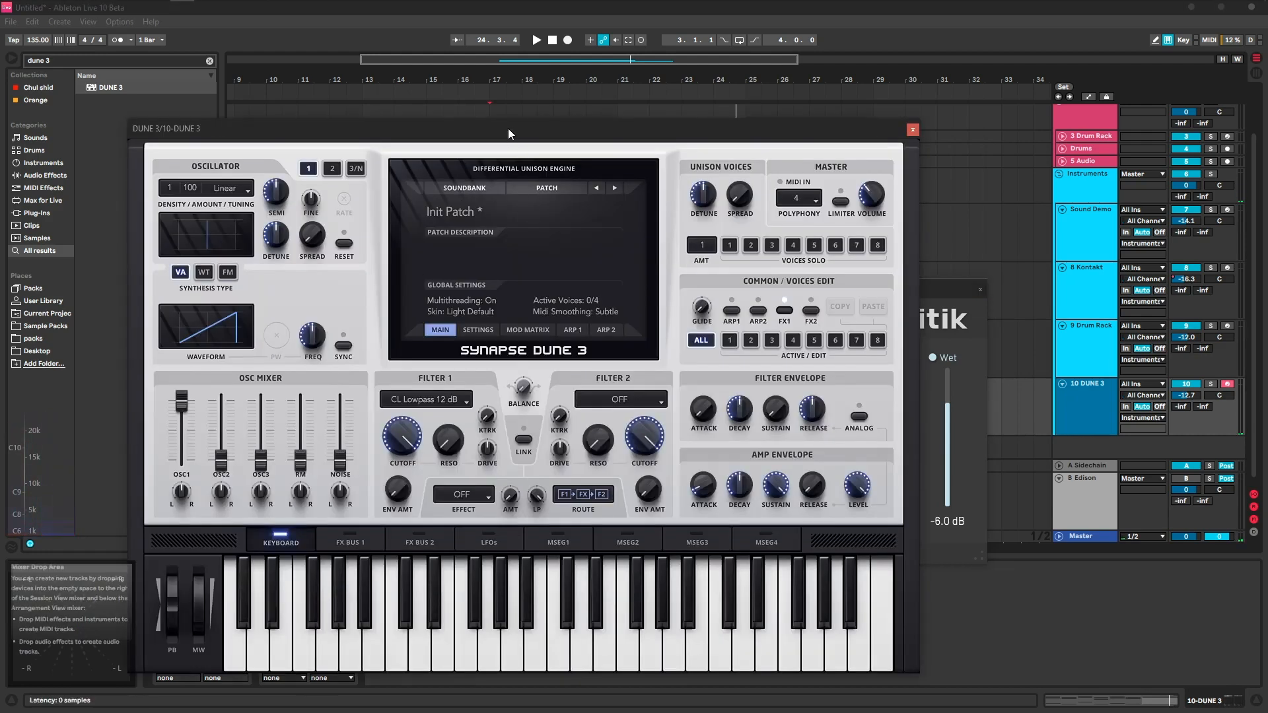
pyautogui.moveTo(508, 128); pyautogui.dragTo(403, 121)
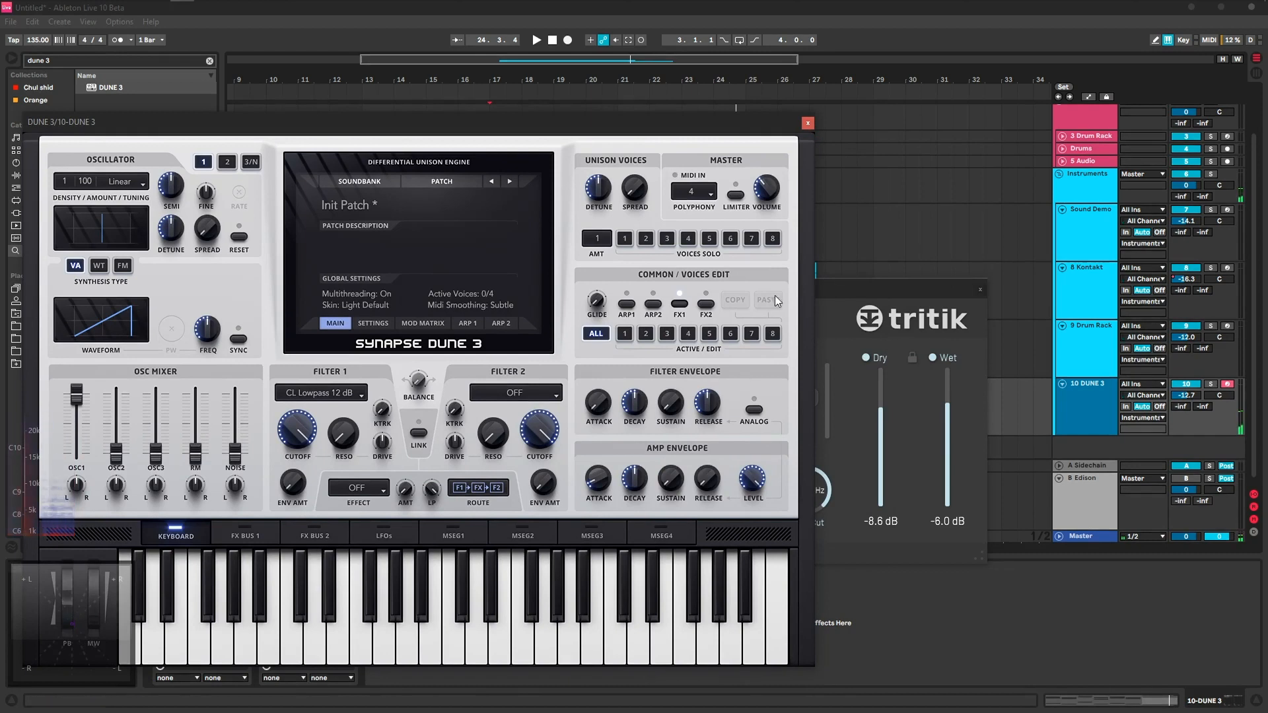
pyautogui.click(842, 287)
# Step: Set Irid's Size and Shift I level to maximum and Feedback to 0%, with its window partly over DUNE 3
pyautogui.moveTo(531, 478); pyautogui.dragTo(584, 478)
pyautogui.moveTo(644, 412); pyautogui.dragTo(649, 371)
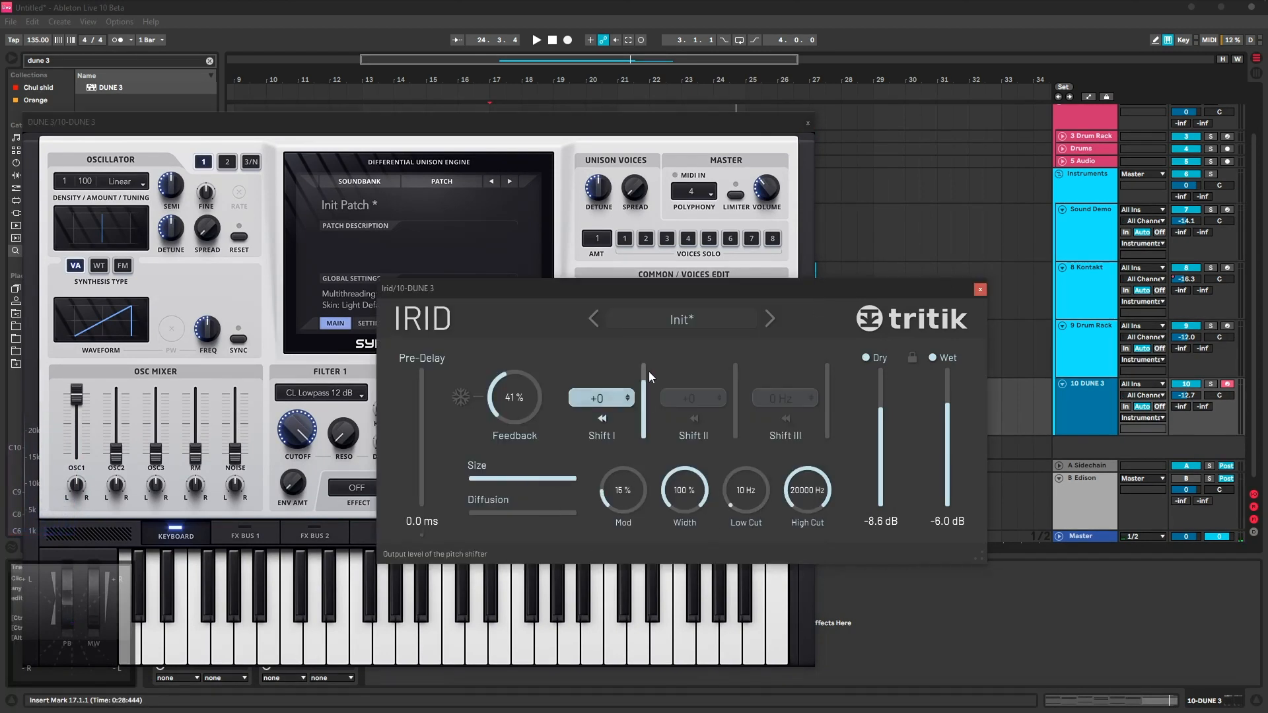
pyautogui.moveTo(517, 403); pyautogui.dragTo(483, 519)
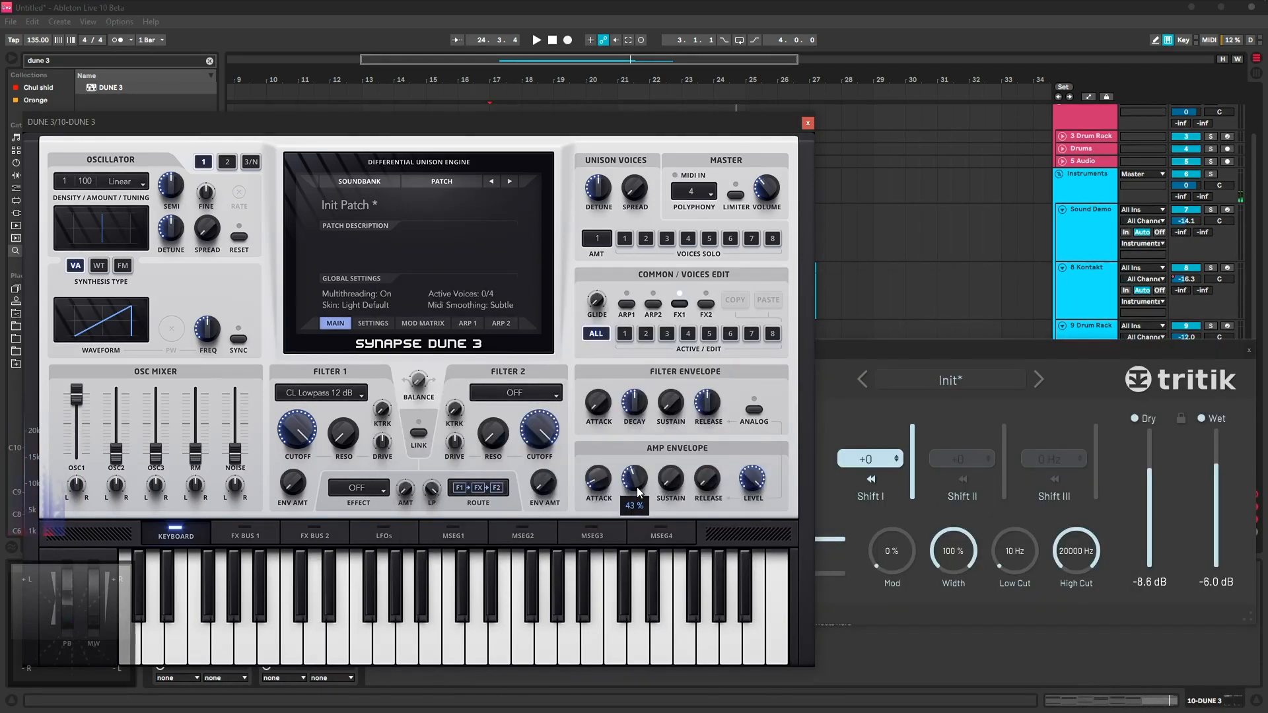
pyautogui.moveTo(871, 350); pyautogui.dragTo(694, 290)
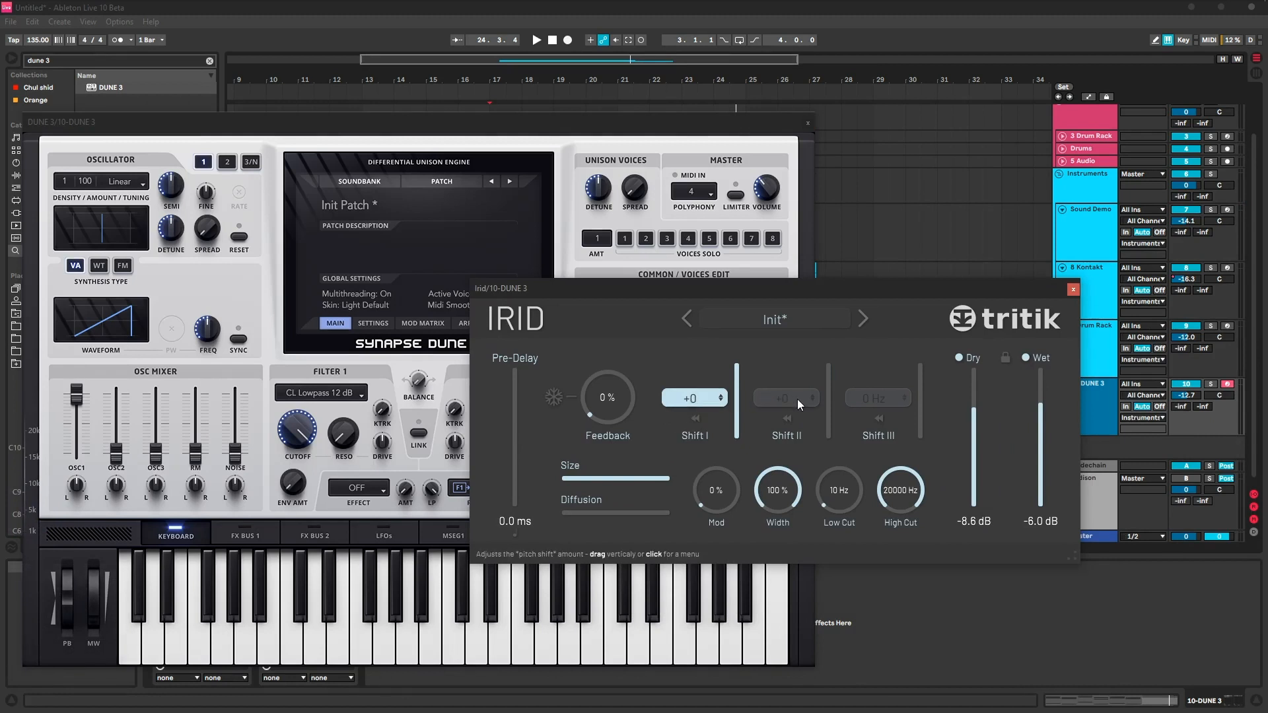
# Step: Set Shift I to +1 Octave and Shift II to +2 Octave, and raise Diffusion to about 85%
pyautogui.click(702, 399)
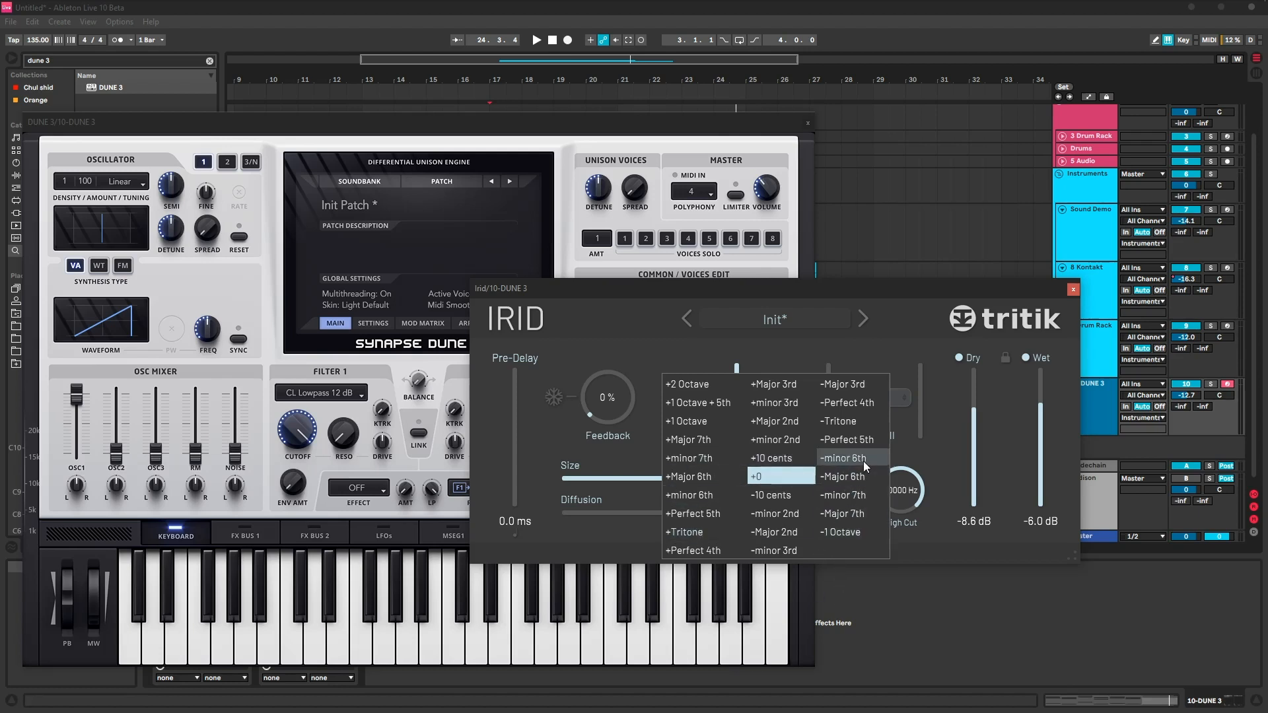
pyautogui.click(675, 425)
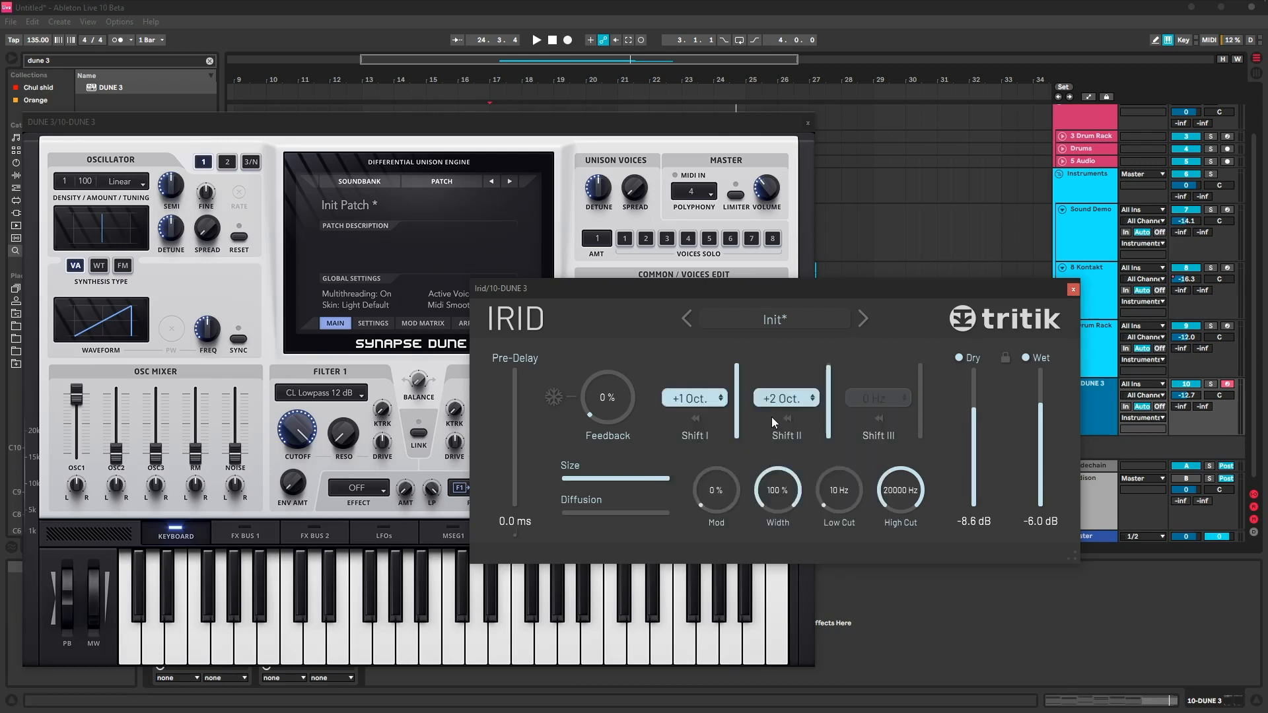
pyautogui.moveTo(597, 510); pyautogui.dragTo(631, 482)
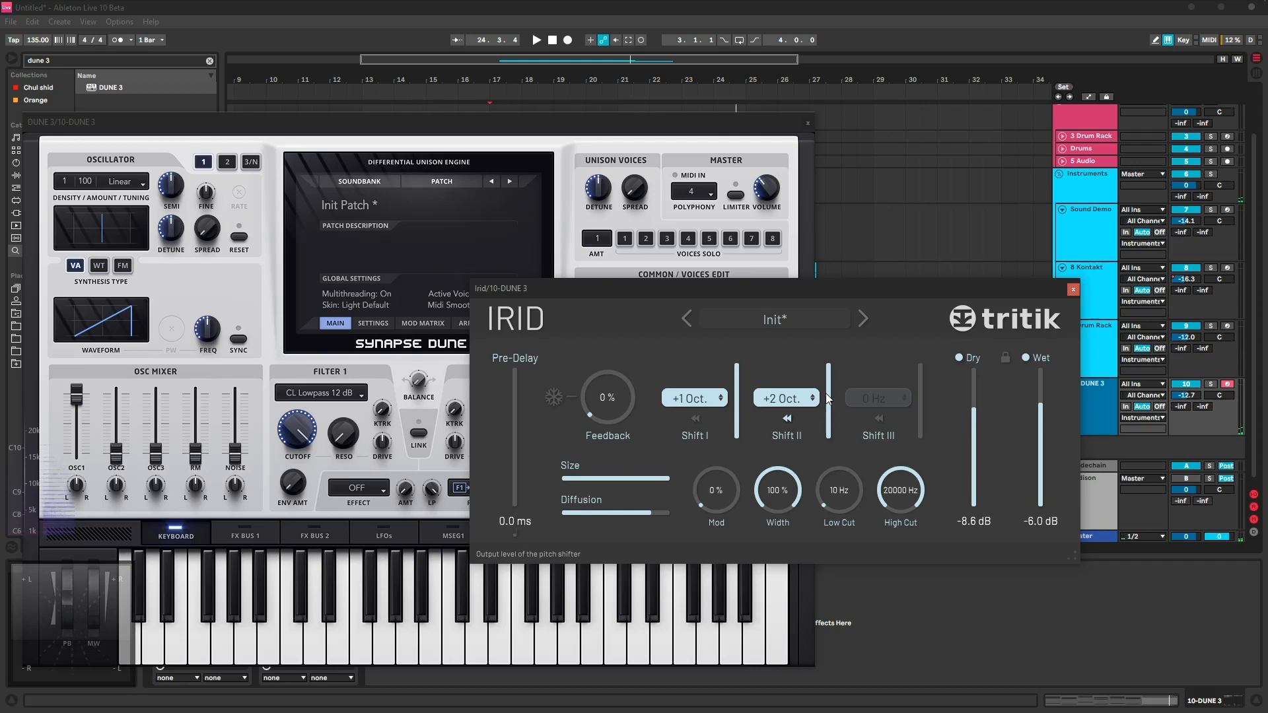
# Step: Isolate Shift I by zeroing Shift II's level and muting the dry signal, and set it to +Major 7th
pyautogui.moveTo(828, 396); pyautogui.dragTo(829, 455)
pyautogui.click(960, 358)
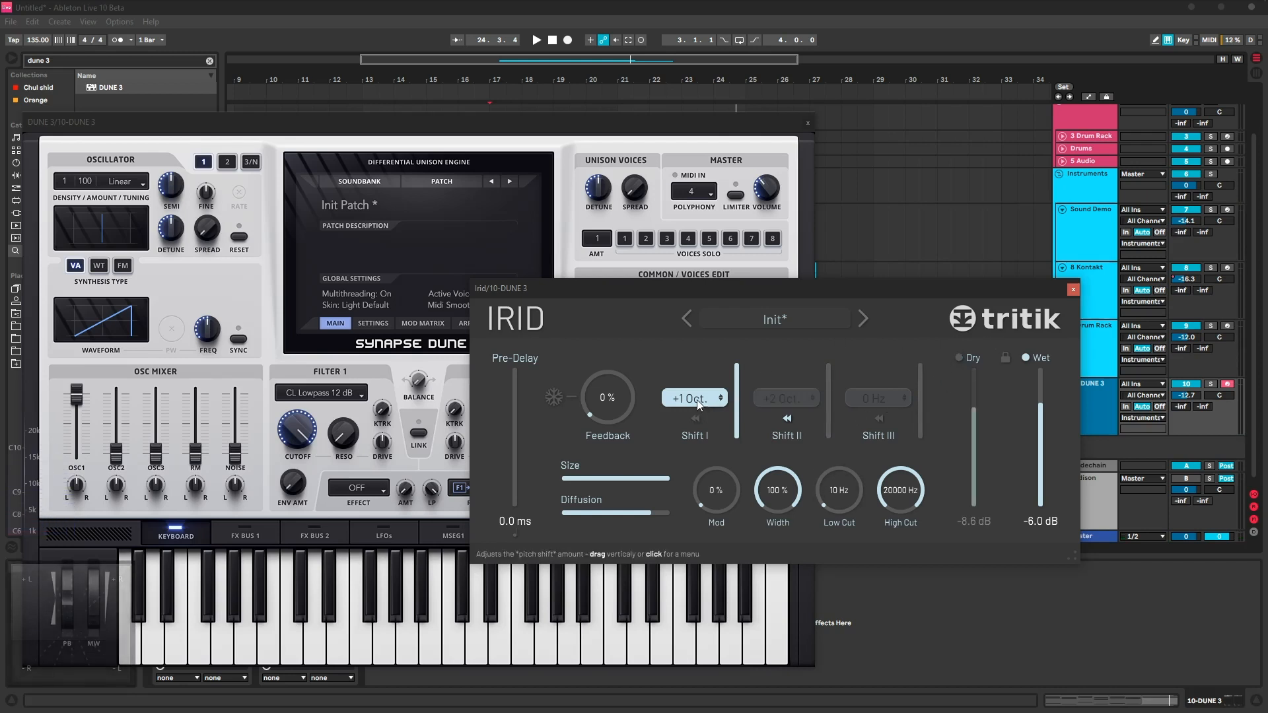
pyautogui.click(718, 398)
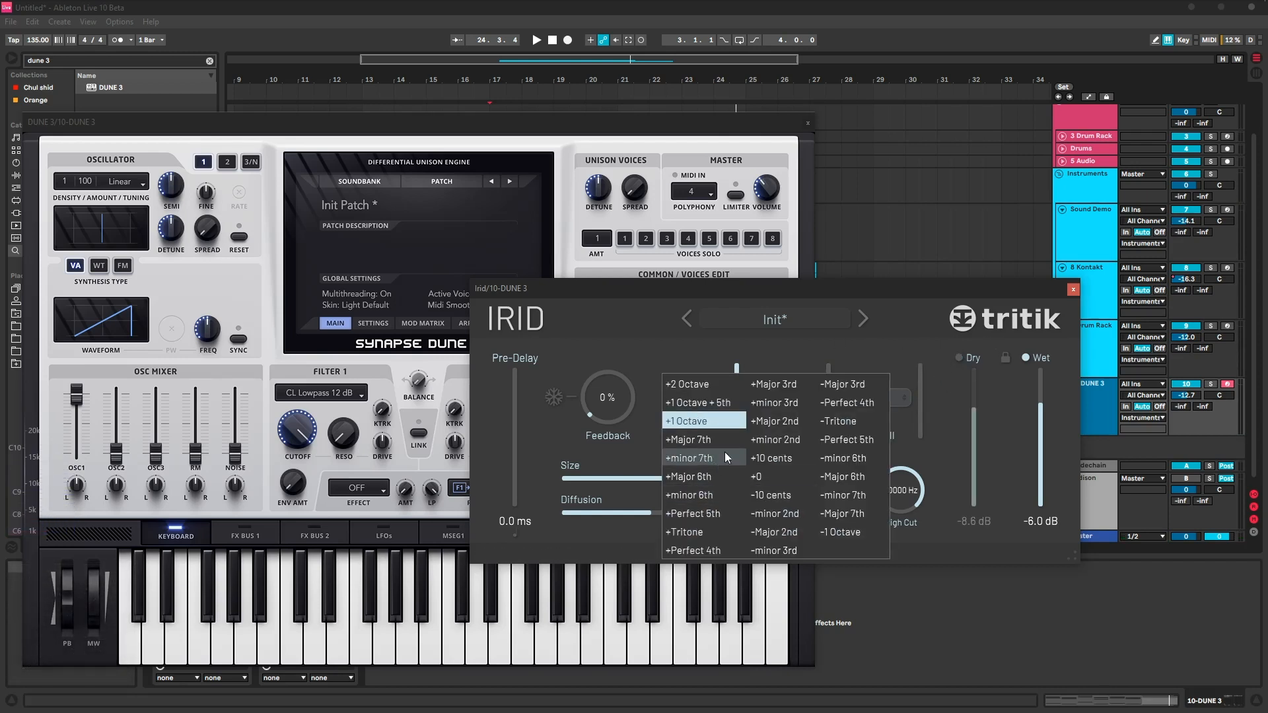
pyautogui.click(698, 441)
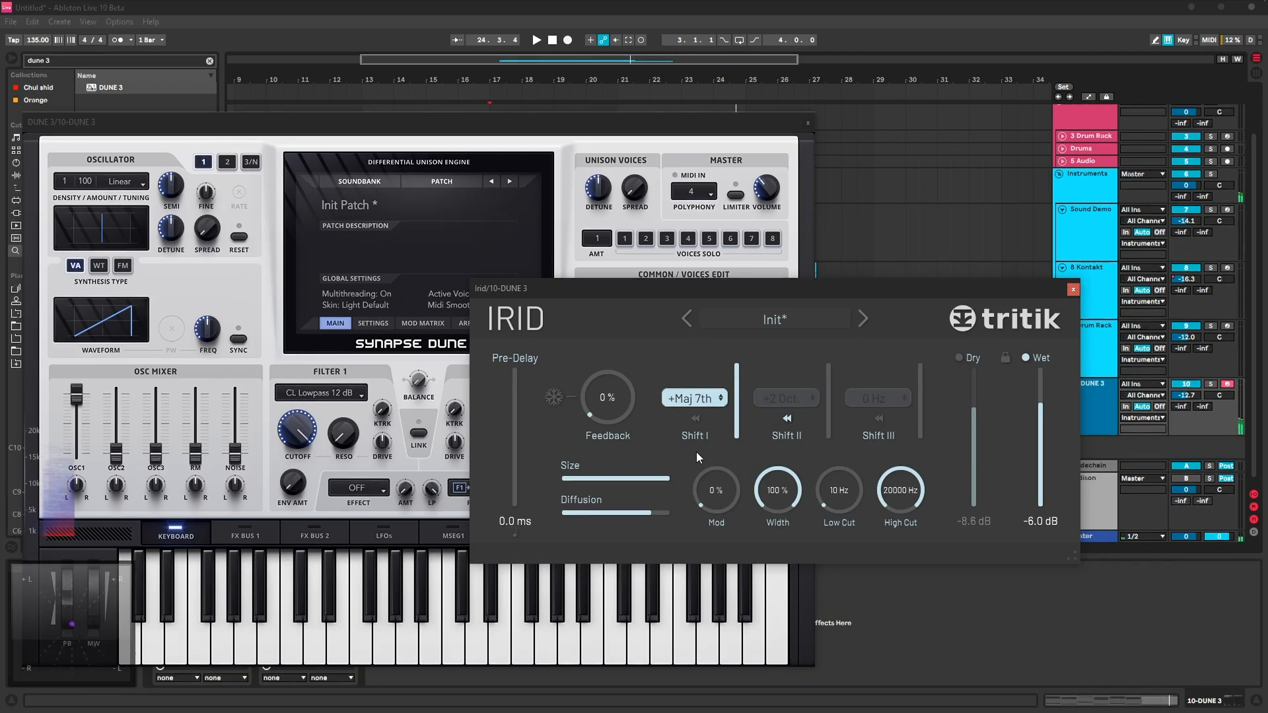
# Step: Set the Wet level to -3.1 dB with the dry signal muted, and raise Shift III's output level to maximum
pyautogui.moveTo(1041, 394); pyautogui.dragTo(1043, 383)
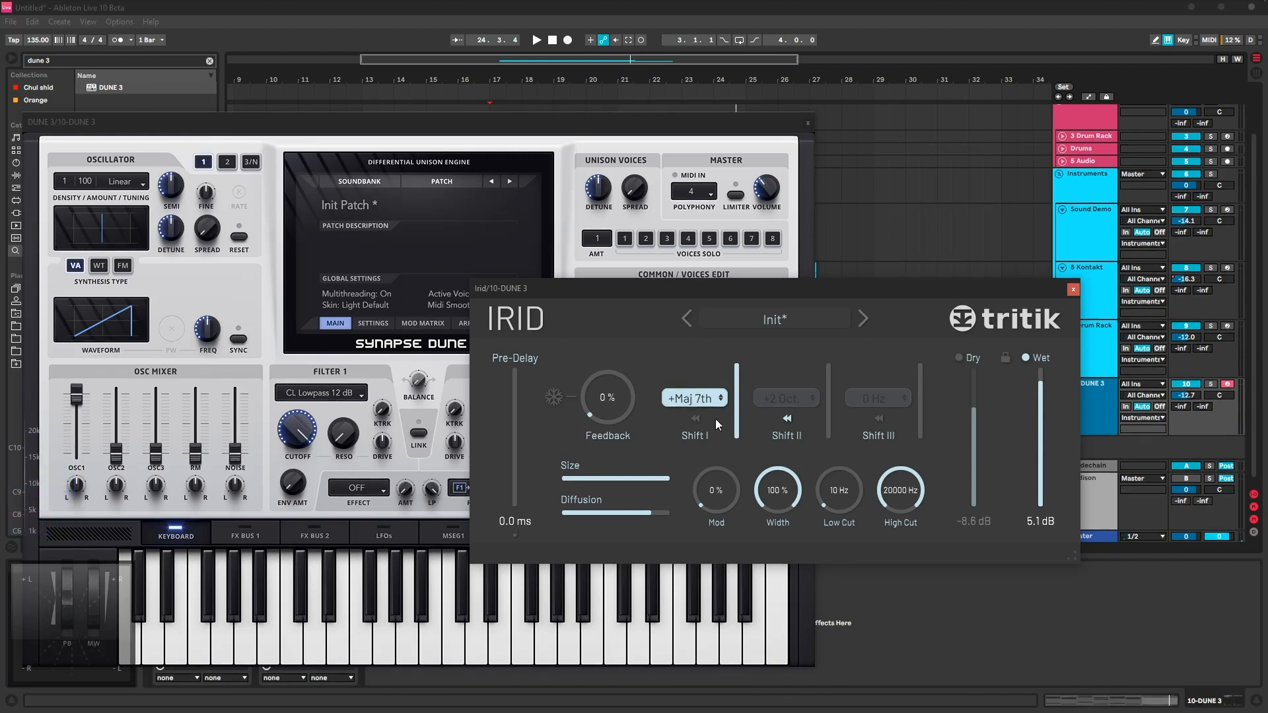
pyautogui.click(1040, 397)
pyautogui.click(957, 360)
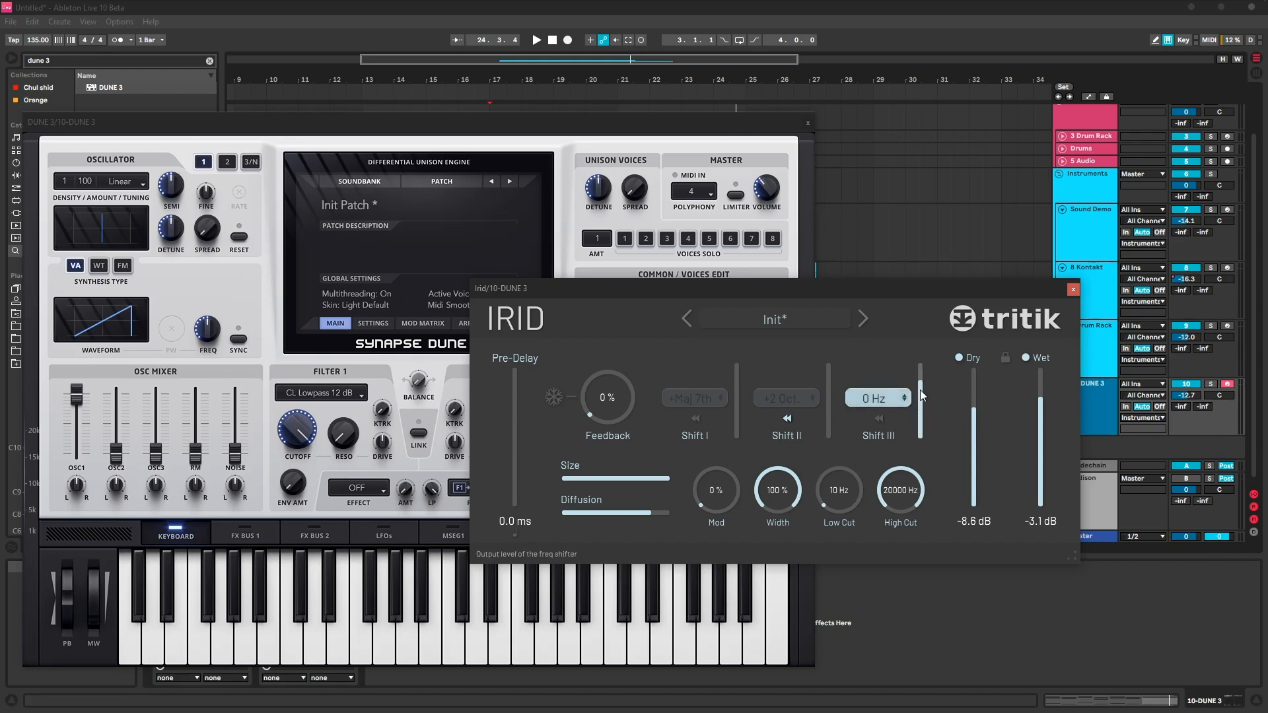
pyautogui.click(961, 358)
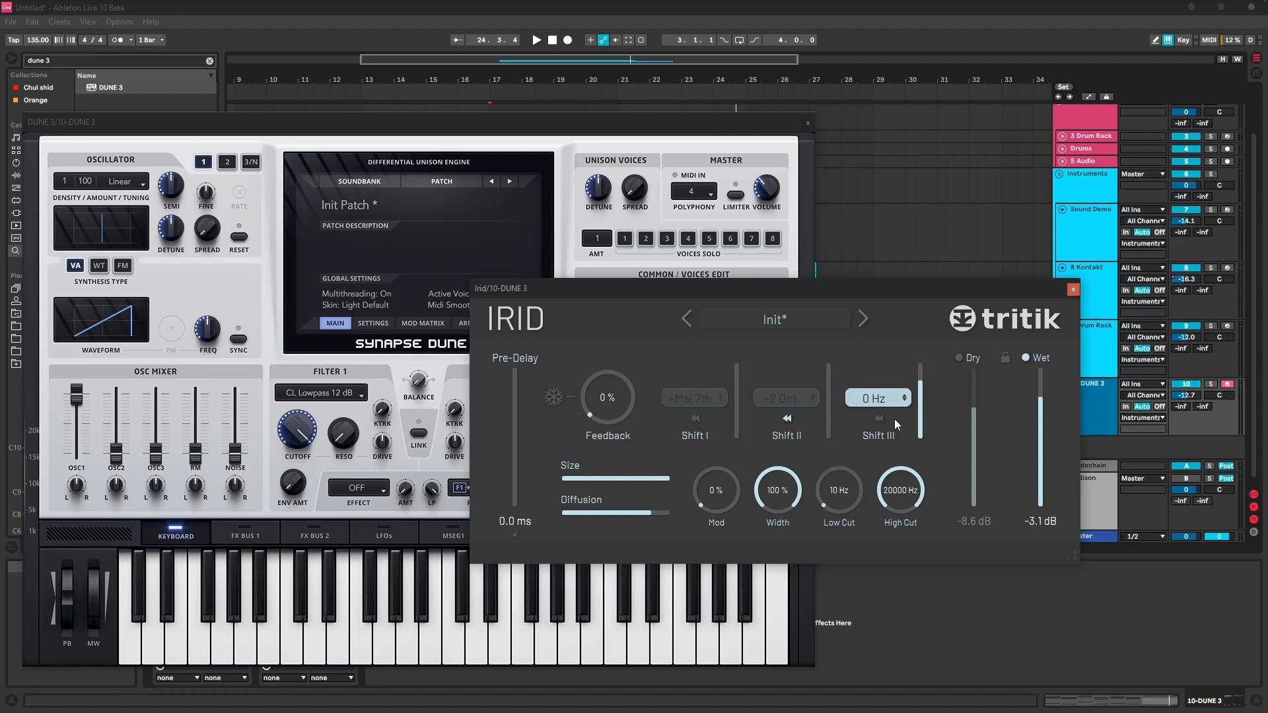
pyautogui.click(924, 381)
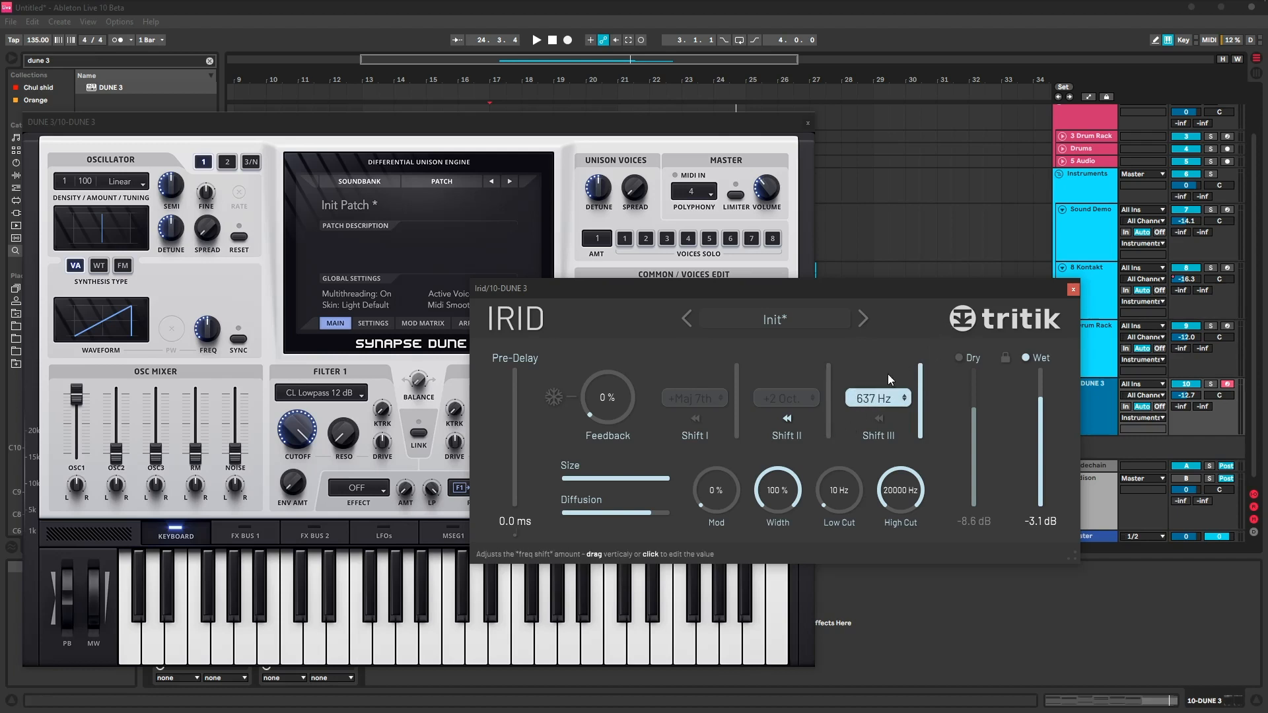
# Step: Try Shift III frequency shifts between -100 Hz and 2000 Hz, ending at 1248 Hz
pyautogui.scroll(-5, 898, 398)
pyautogui.moveTo(898, 399); pyautogui.dragTo(903, 390)
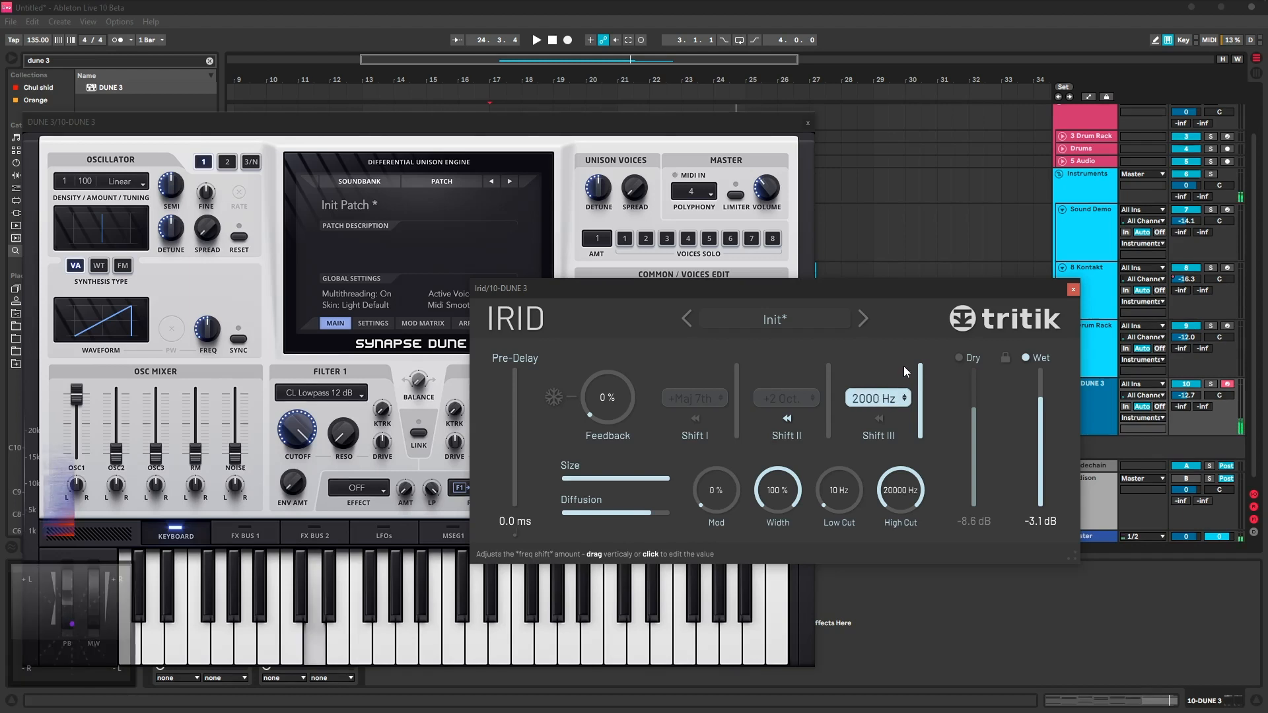
pyautogui.moveTo(902, 390); pyautogui.dragTo(905, 387)
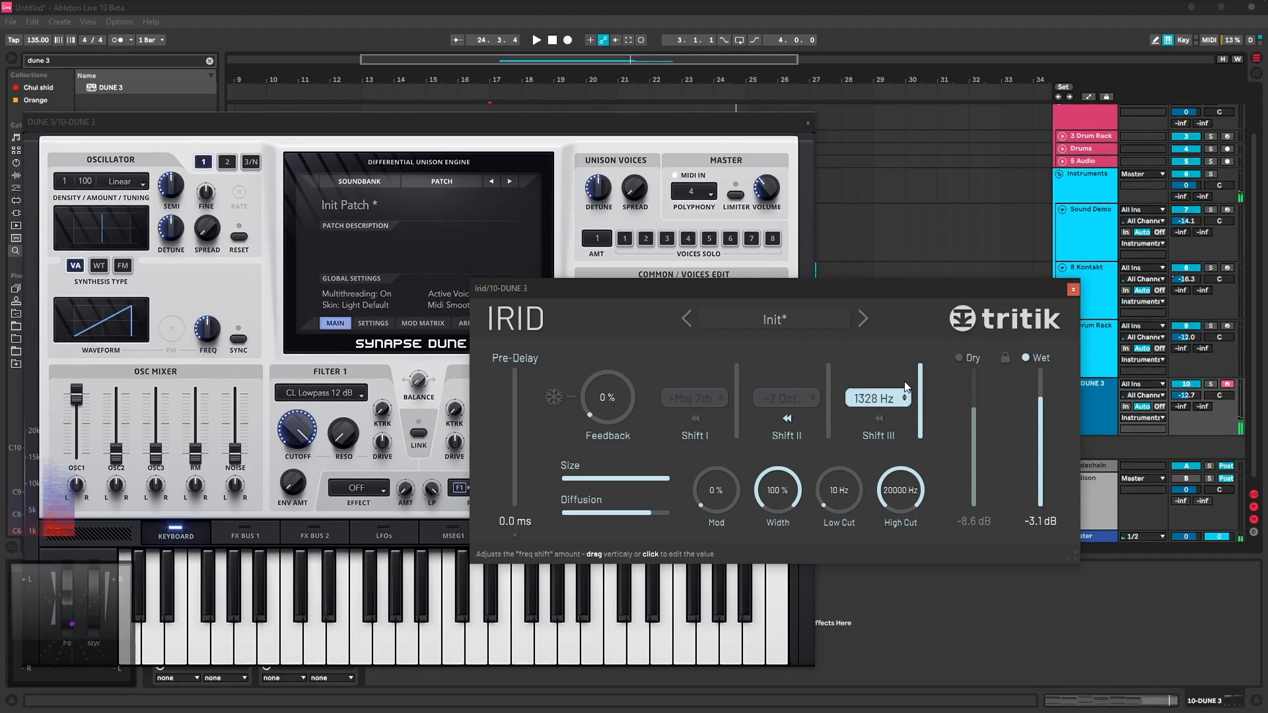
pyautogui.moveTo(905, 387); pyautogui.dragTo(907, 376)
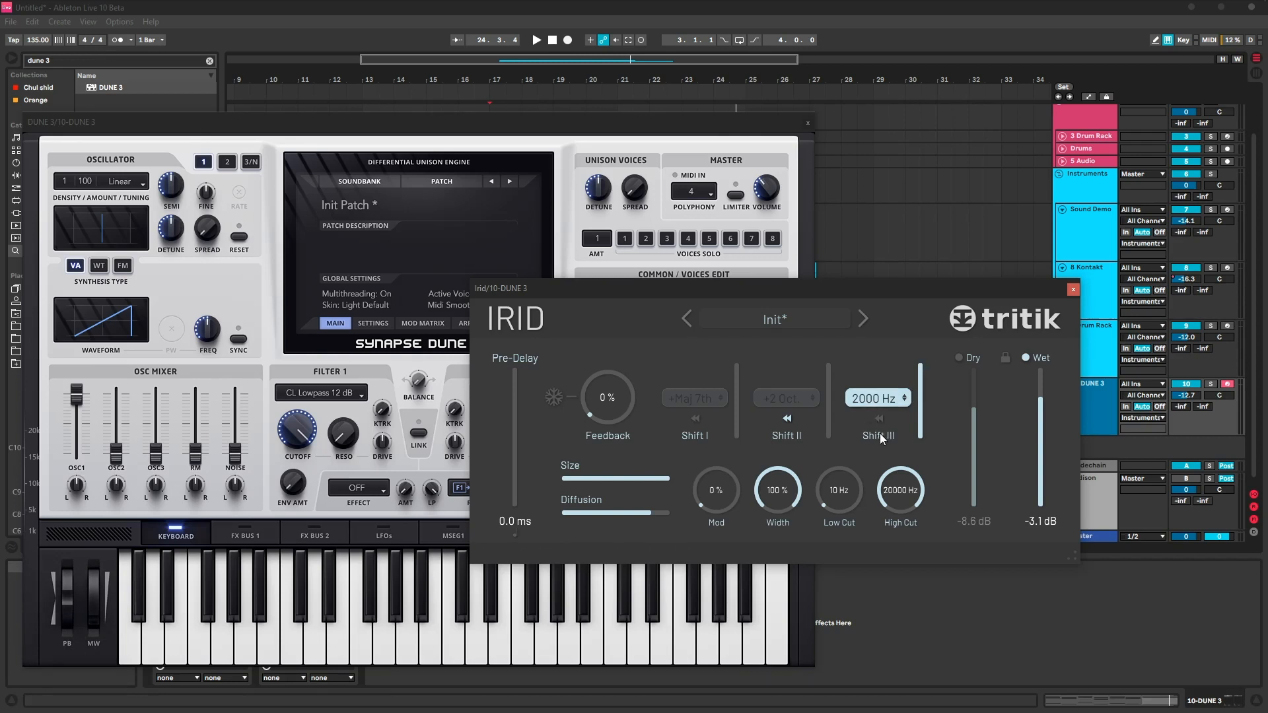
pyautogui.moveTo(919, 371)
pyautogui.mouseDown()
pyautogui.moveTo(919, 391)
pyautogui.moveTo(925, 355)
pyautogui.mouseUp()
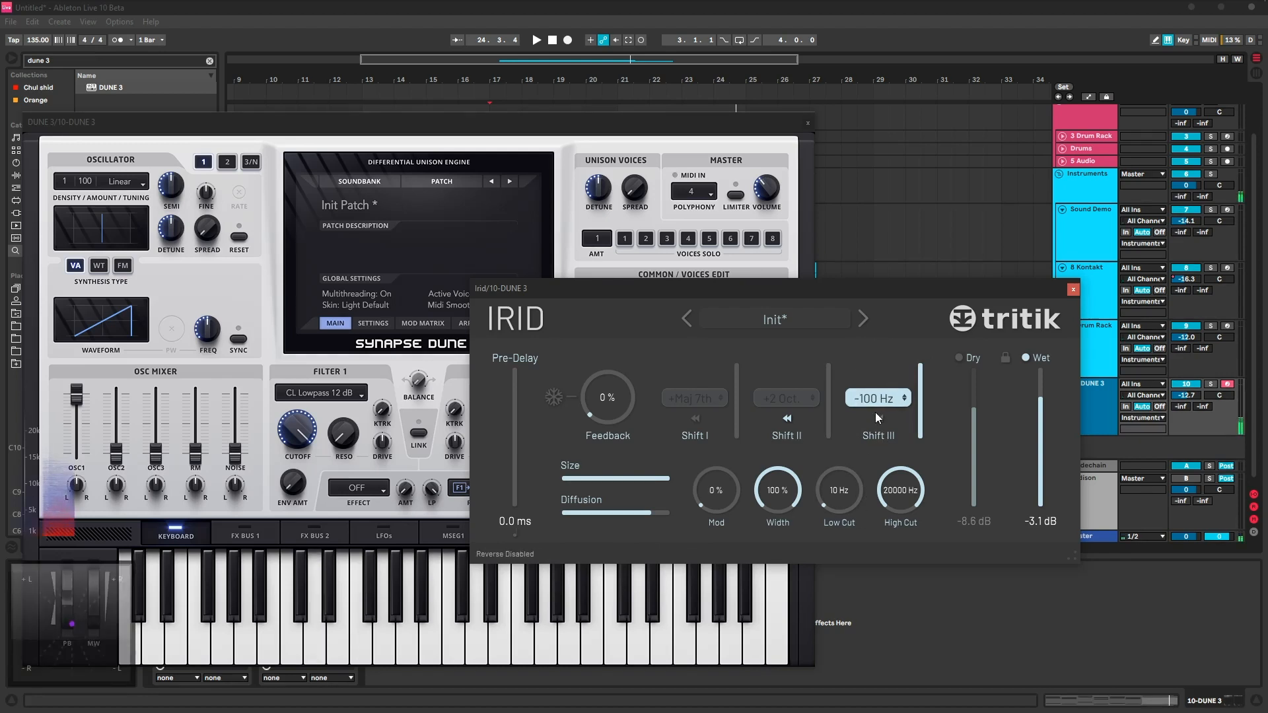
pyautogui.moveTo(887, 389); pyautogui.dragTo(906, 322)
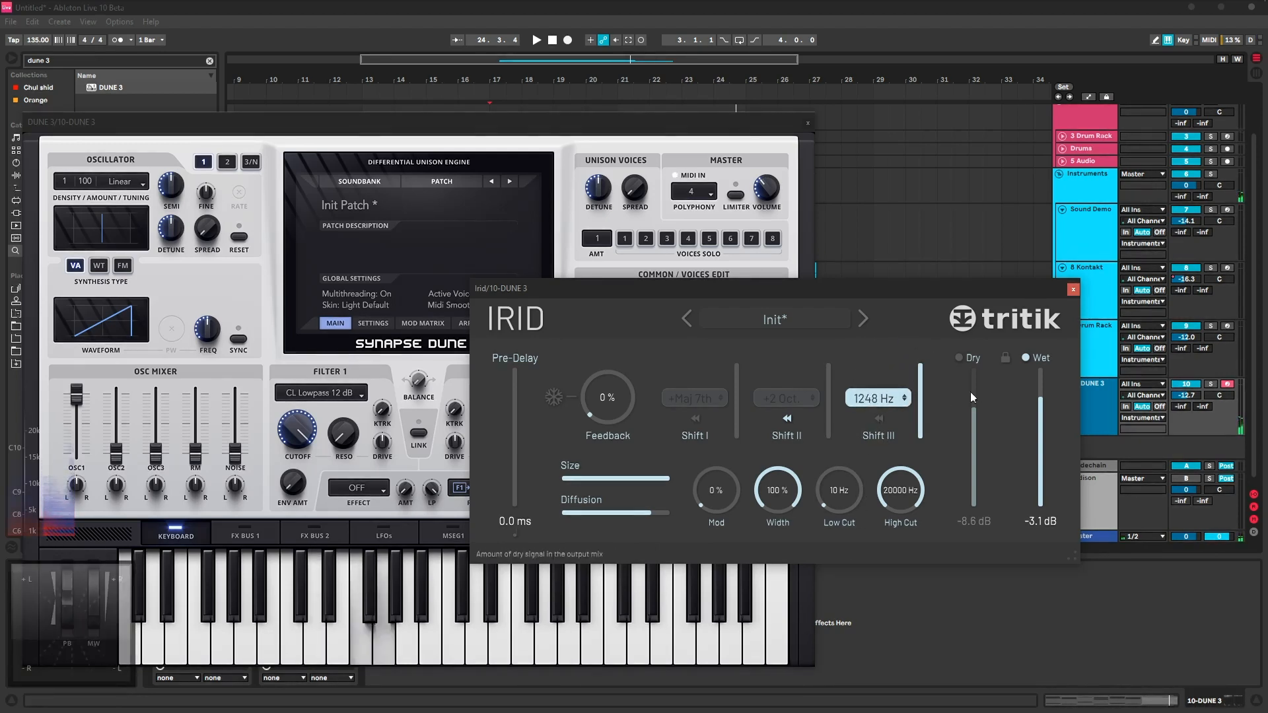
# Step: Try a small Size with maximum Diffusion, Feedback at 77% and Shift III at 501 Hz
pyautogui.moveTo(616, 477); pyautogui.dragTo(643, 494)
pyautogui.moveTo(615, 404); pyautogui.dragTo(626, 352)
pyautogui.moveTo(885, 398); pyautogui.dragTo(877, 413)
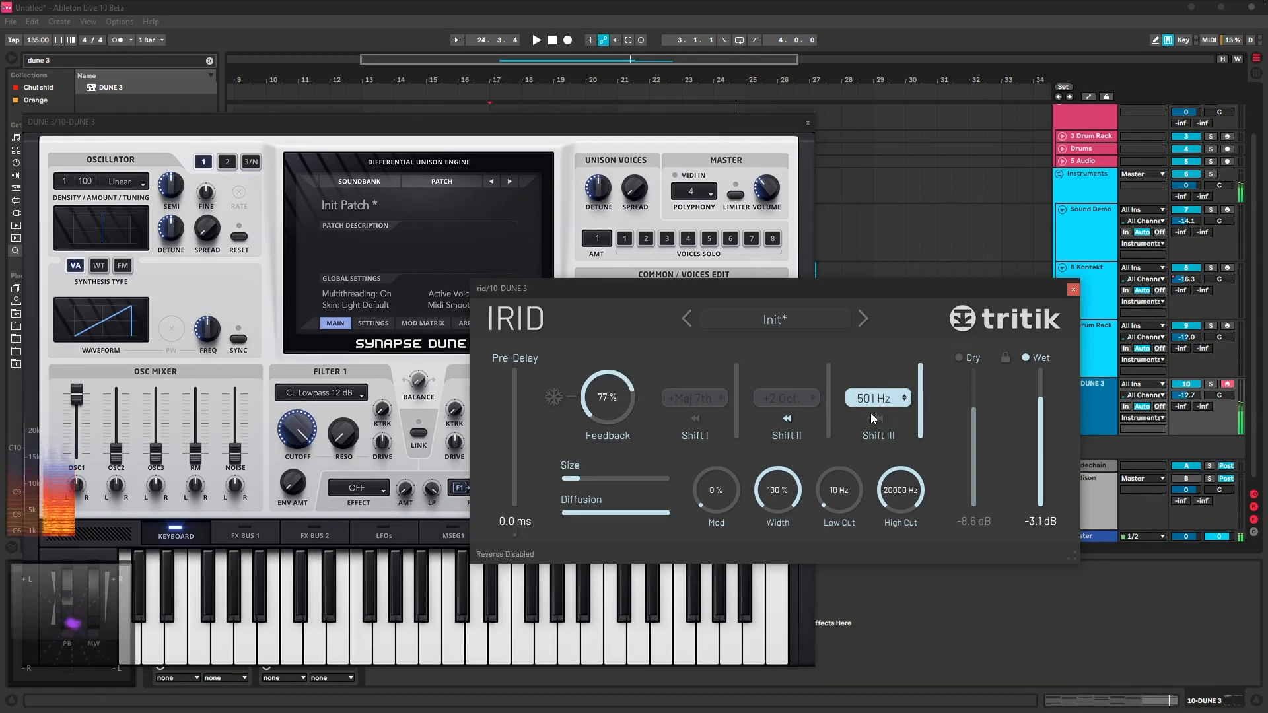
# Step: Bring Irid's Feedback, Size and Diffusion down to zero, and set Shift III to -3.5 Hz
pyautogui.moveTo(619, 390); pyautogui.dragTo(607, 672)
pyautogui.moveTo(559, 477)
pyautogui.mouseDown()
pyautogui.moveTo(575, 479)
pyautogui.moveTo(558, 478)
pyautogui.mouseUp()
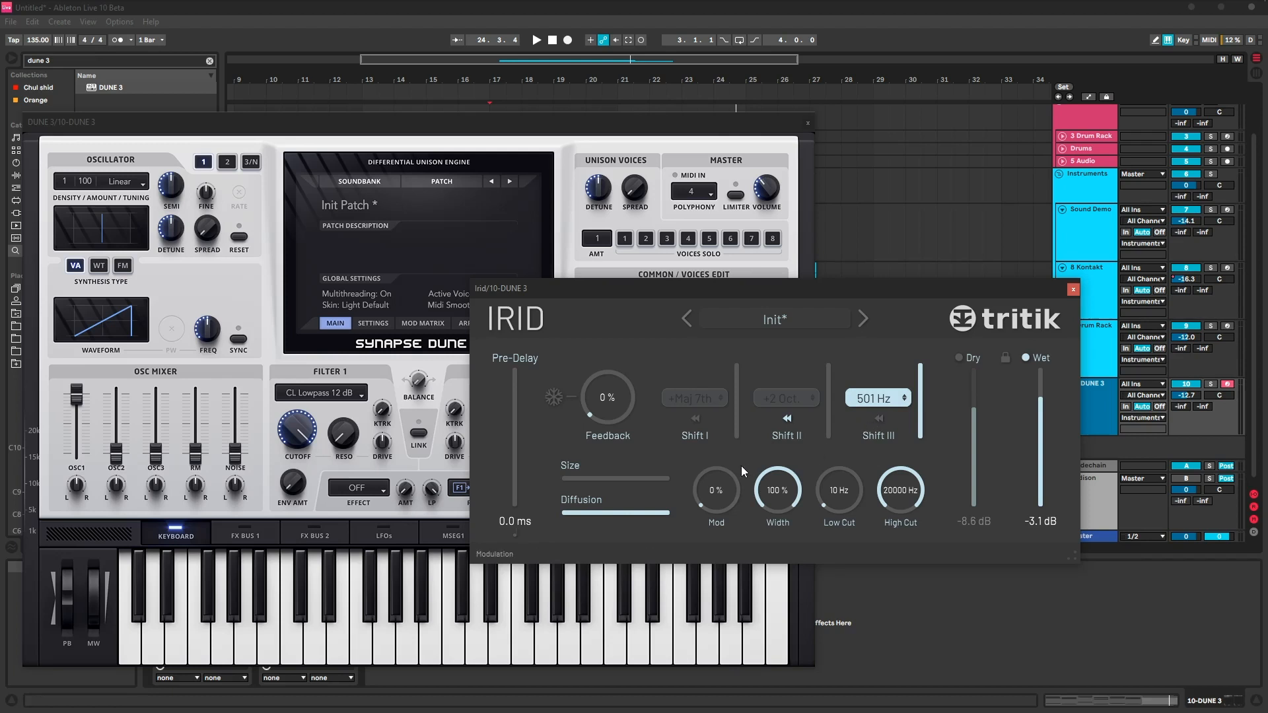
pyautogui.moveTo(878, 400); pyautogui.dragTo(879, 407)
pyautogui.moveTo(604, 410); pyautogui.dragTo(586, 438)
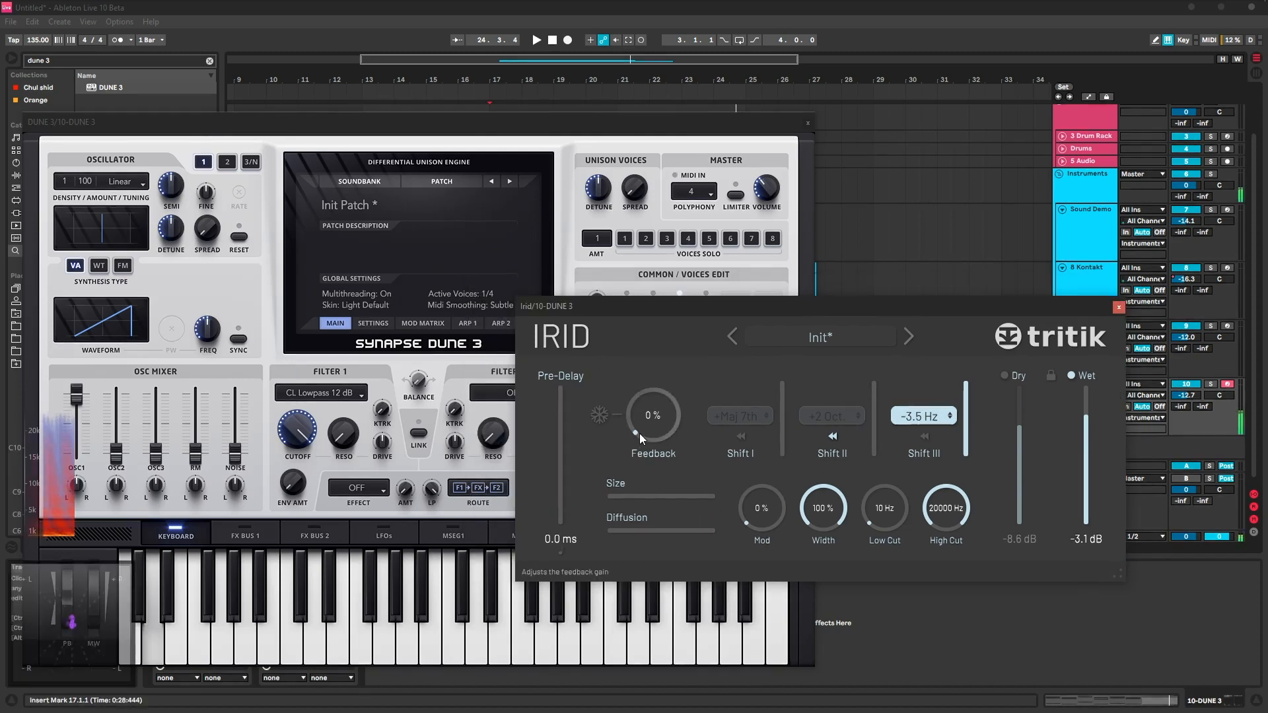
# Step: Try maximum Diffusion with Feedback raised to 41% and Shift III at 8.0 Hz
pyautogui.moveTo(635, 429); pyautogui.dragTo(638, 392)
pyautogui.moveTo(631, 529); pyautogui.dragTo(722, 524)
pyautogui.moveTo(655, 426)
pyautogui.mouseDown()
pyautogui.moveTo(642, 439)
pyautogui.moveTo(649, 424)
pyautogui.mouseUp()
pyautogui.moveTo(913, 420)
pyautogui.mouseDown()
pyautogui.moveTo(921, 405)
pyautogui.moveTo(916, 419)
pyautogui.mouseUp()
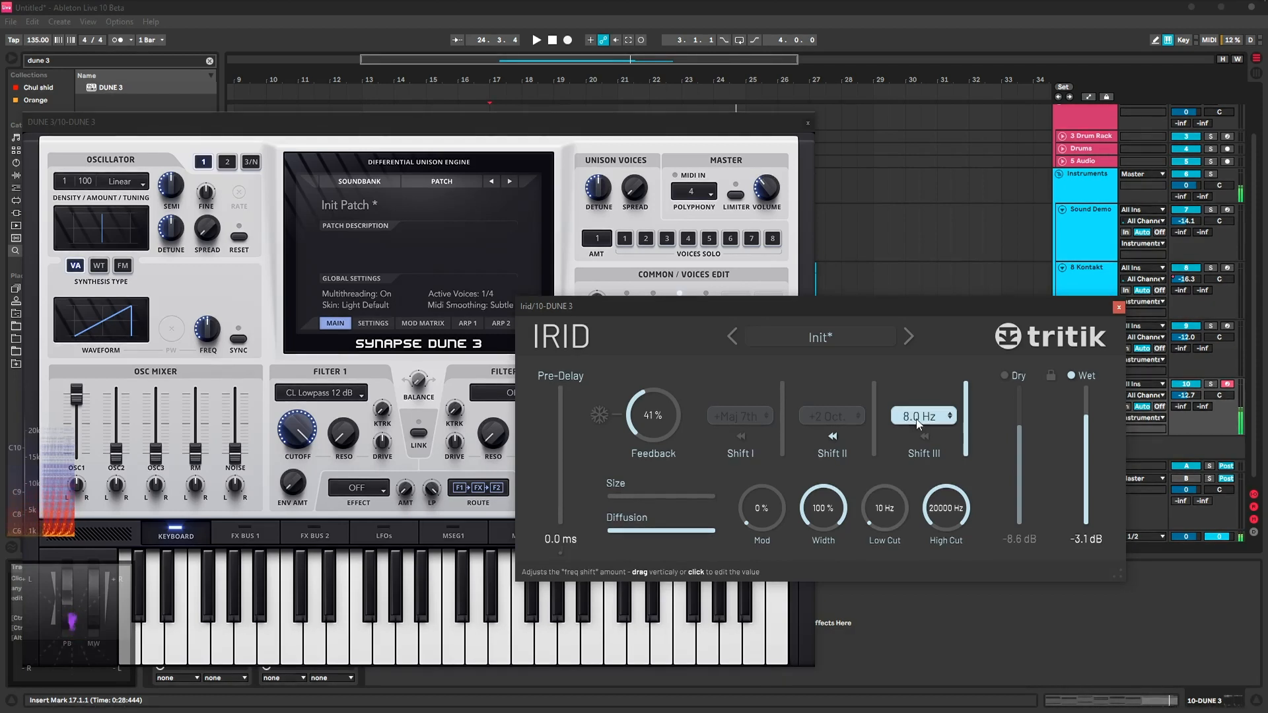
pyautogui.moveTo(654, 419); pyautogui.dragTo(651, 367)
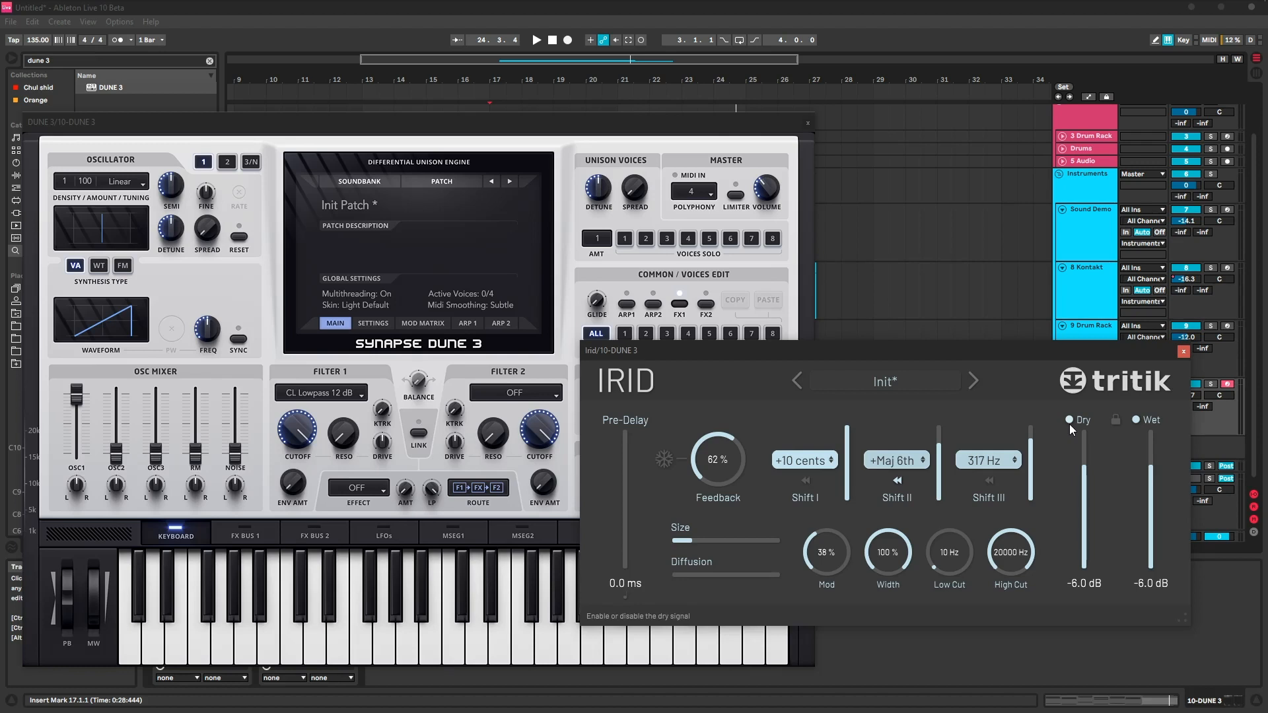
# Step: Close the DUNE 3 window and move the Irid window over the arrangement
pyautogui.moveTo(616, 355); pyautogui.dragTo(549, 310)
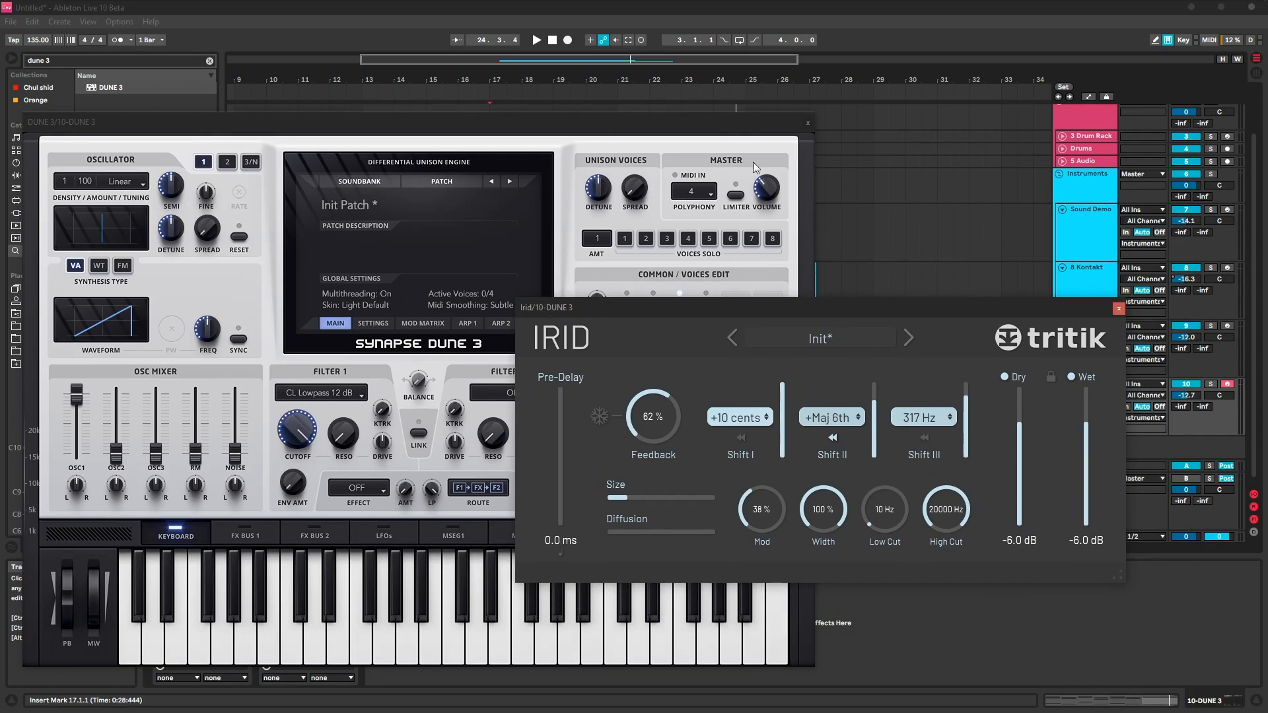
pyautogui.moveTo(791, 123); pyautogui.dragTo(701, 237)
pyautogui.click(717, 238)
pyautogui.moveTo(729, 311); pyautogui.dragTo(692, 263)
# Step: Load Irid's Init preset and move its window clear of the track headers
pyautogui.click(746, 282)
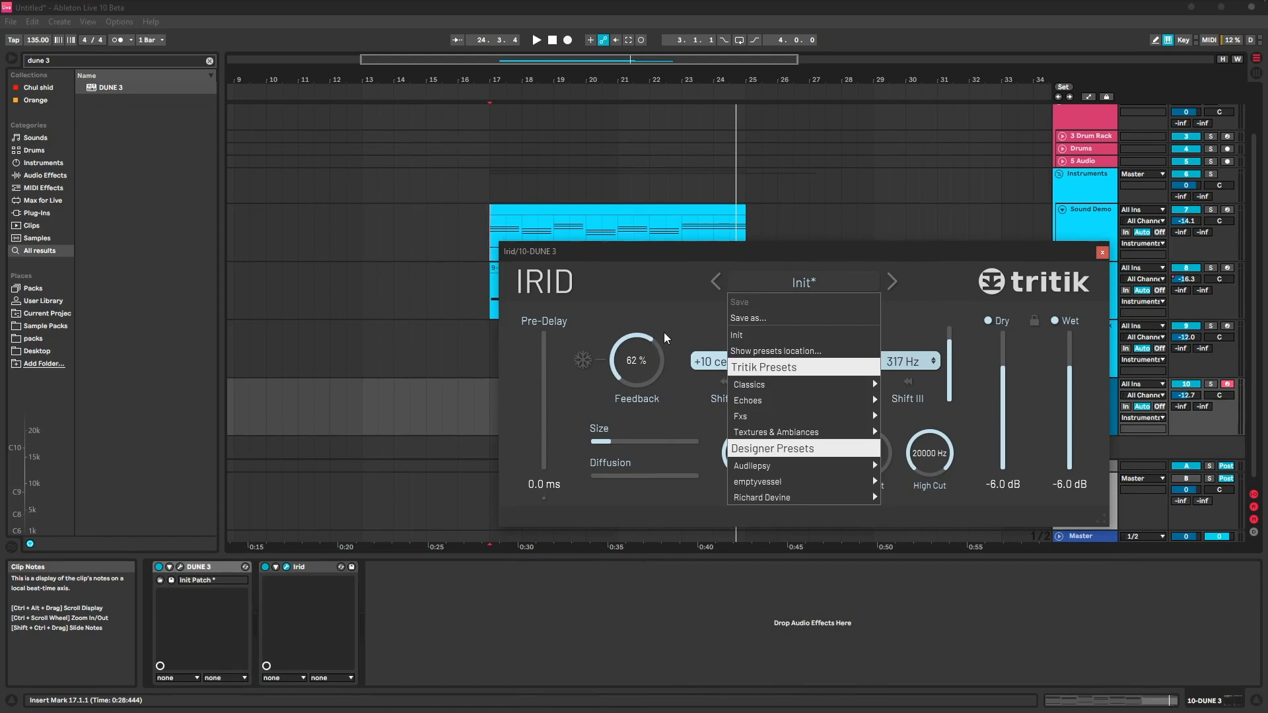
pyautogui.click(739, 335)
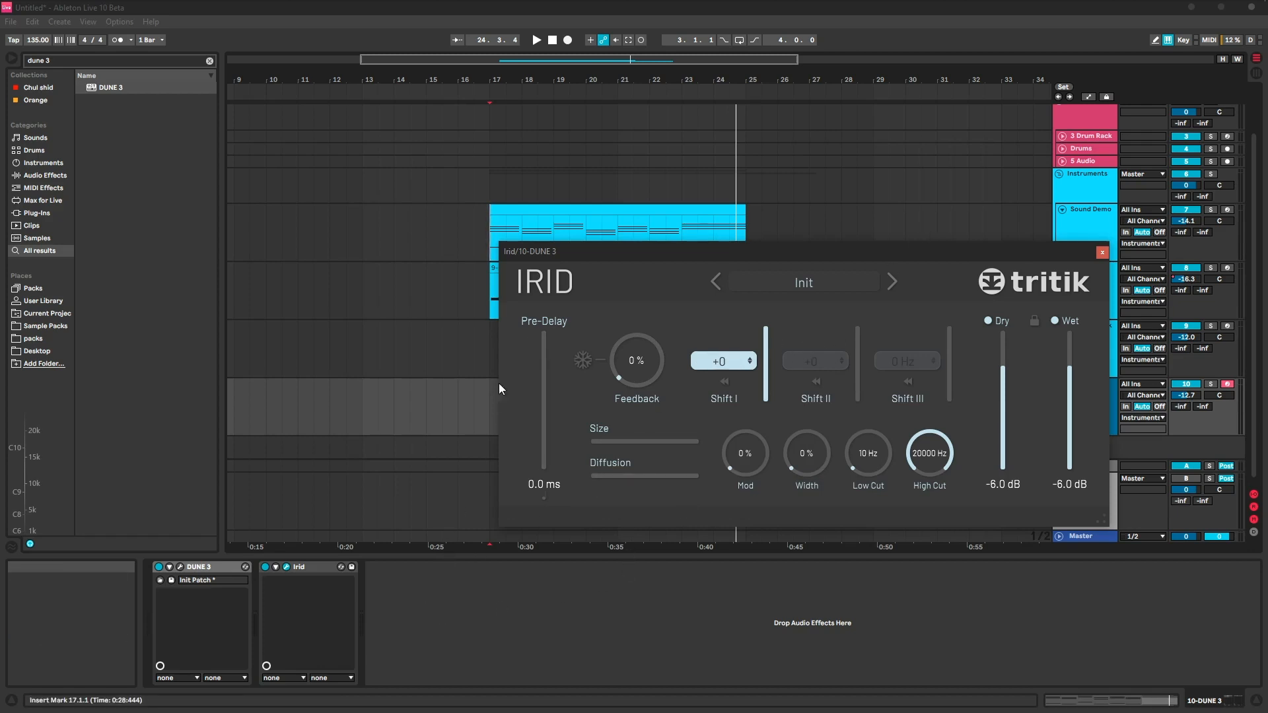
pyautogui.moveTo(563, 250); pyautogui.dragTo(519, 262)
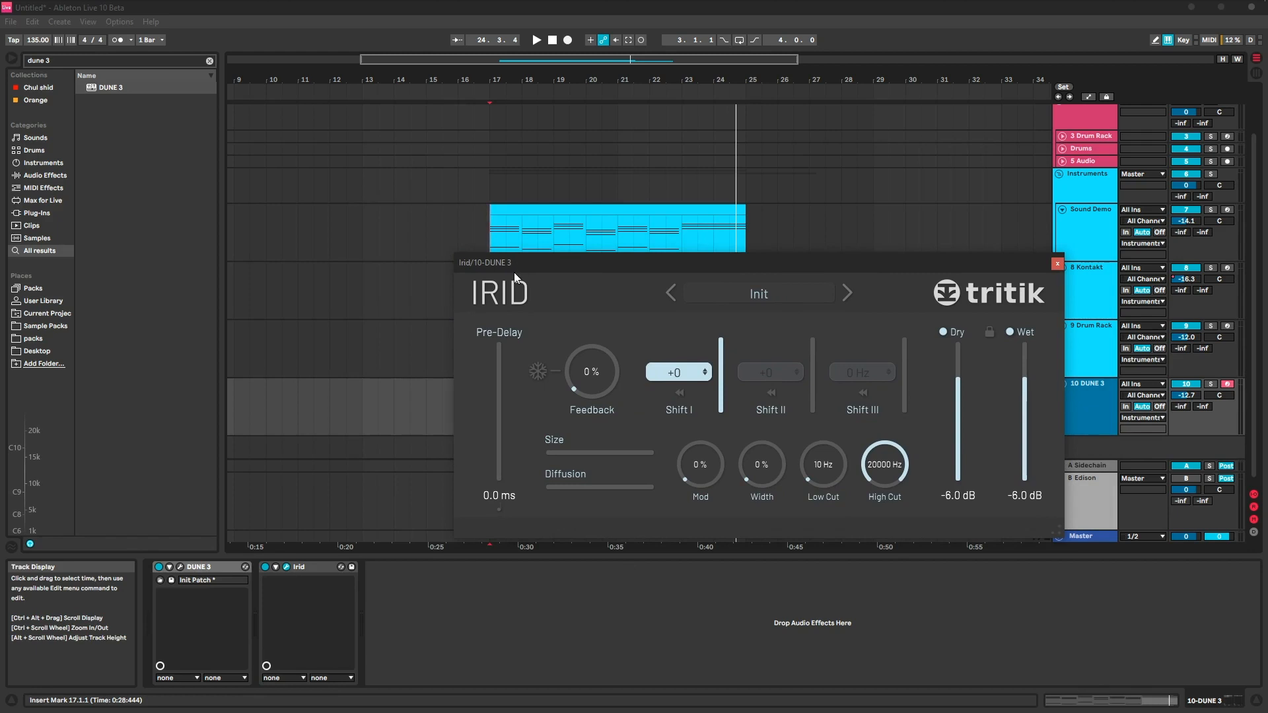
pyautogui.moveTo(531, 273); pyautogui.dragTo(503, 270)
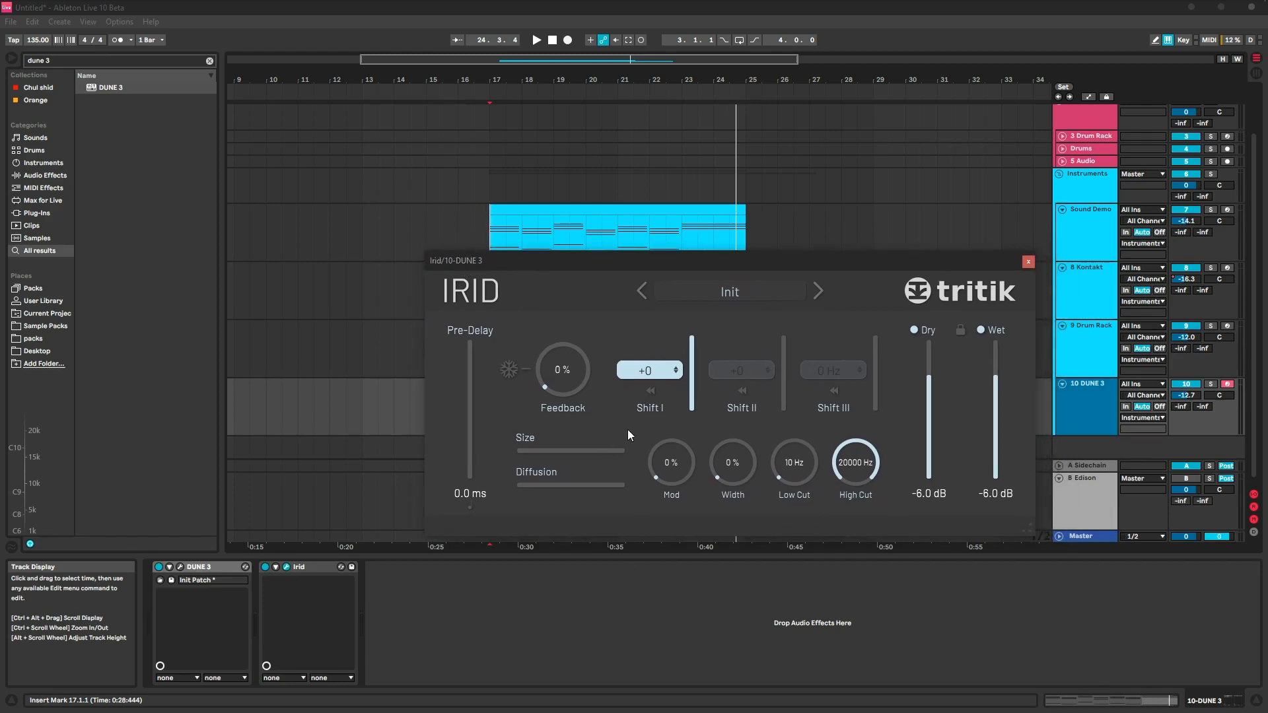
# Step: Raise Shift II's output level to about half and Shift III's to about three quarters, and set Shift III to 157 Hz
pyautogui.moveTo(691, 381); pyautogui.dragTo(700, 322)
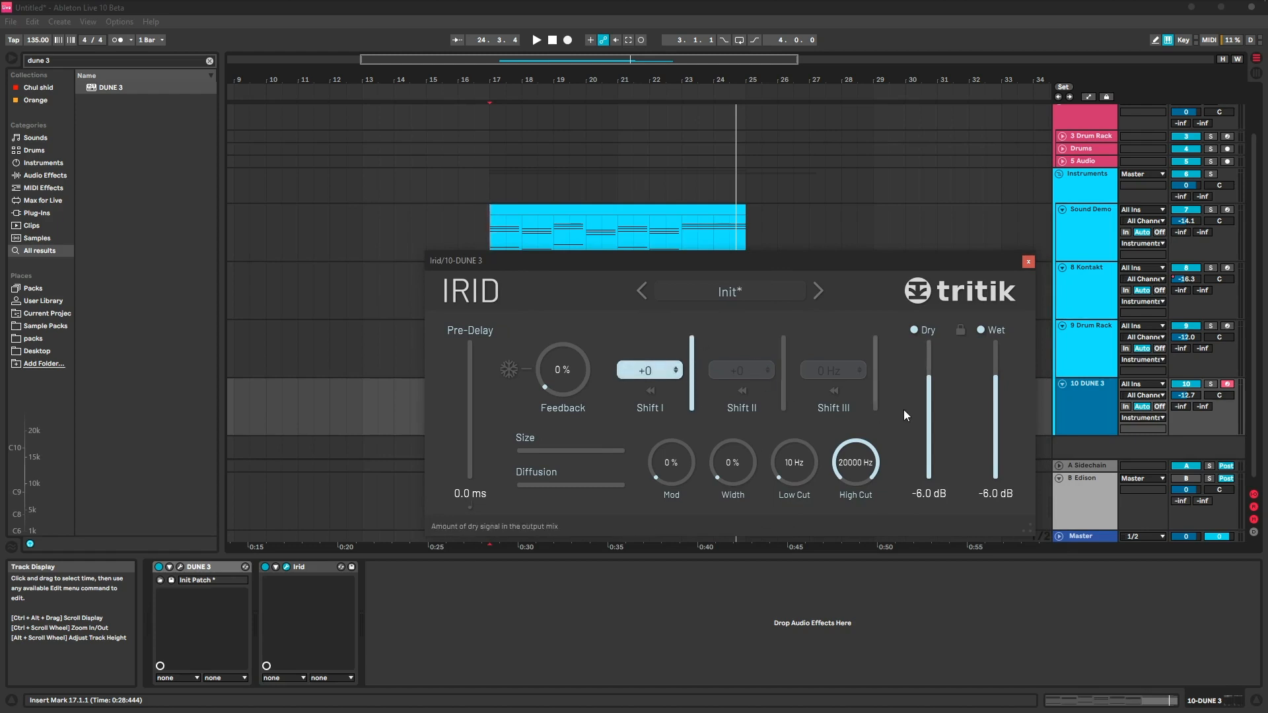
pyautogui.click(876, 375)
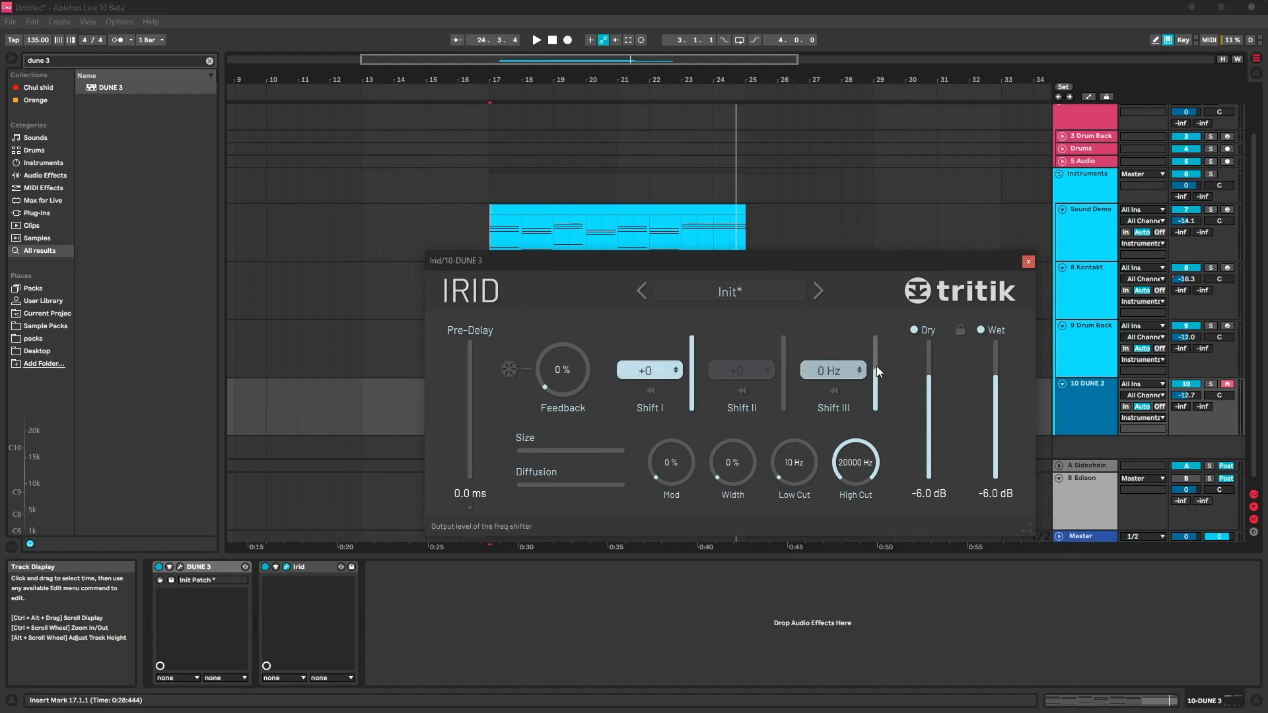
pyautogui.click(785, 377)
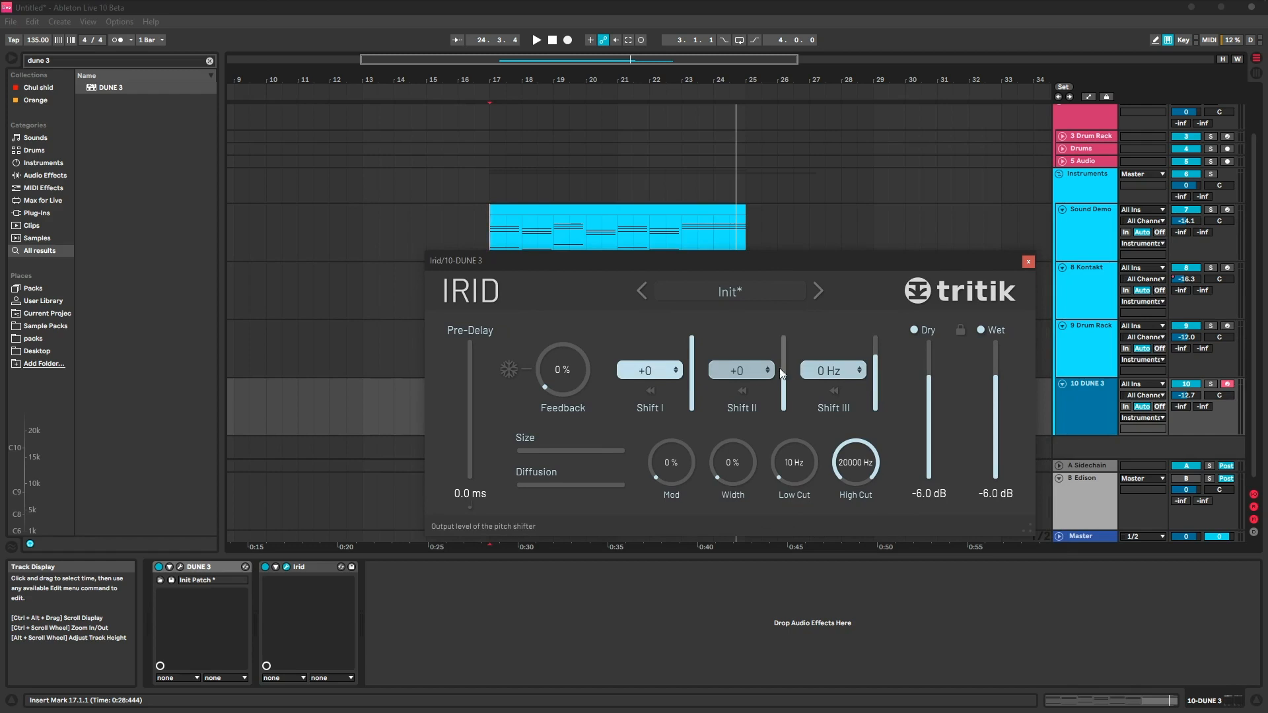
pyautogui.click(716, 372)
pyautogui.click(659, 331)
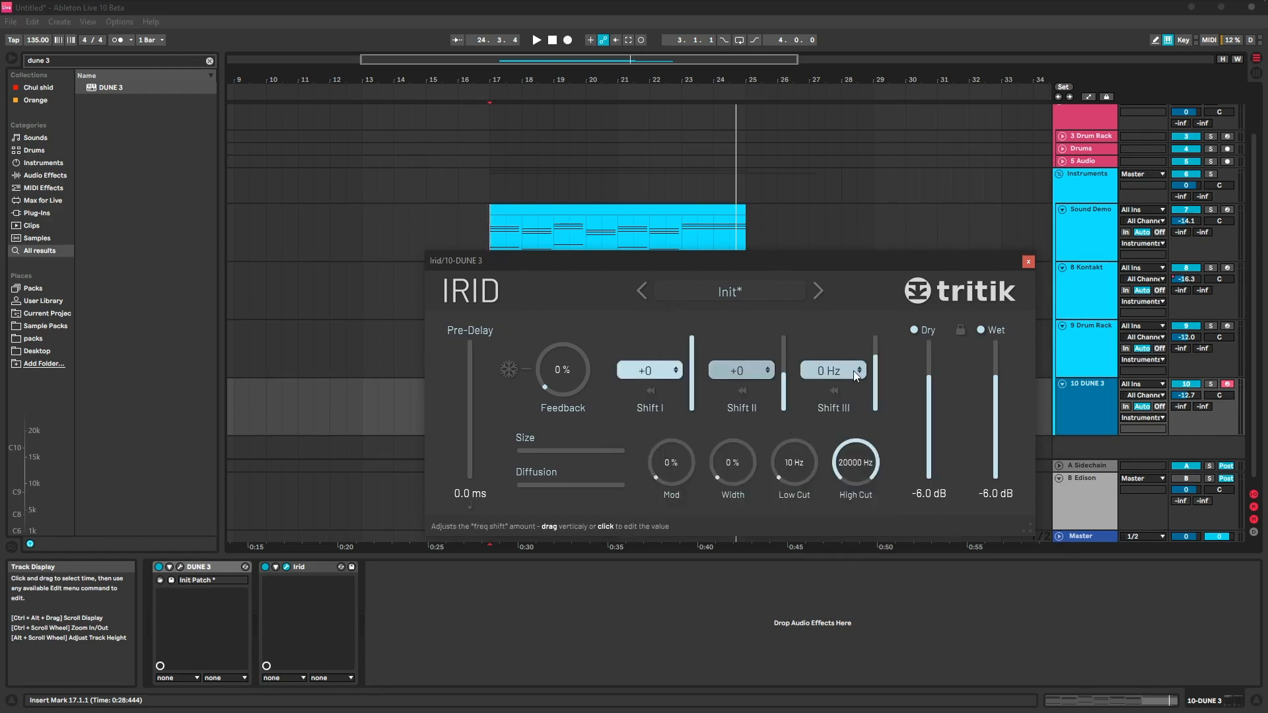
pyautogui.moveTo(853, 370); pyautogui.dragTo(853, 360)
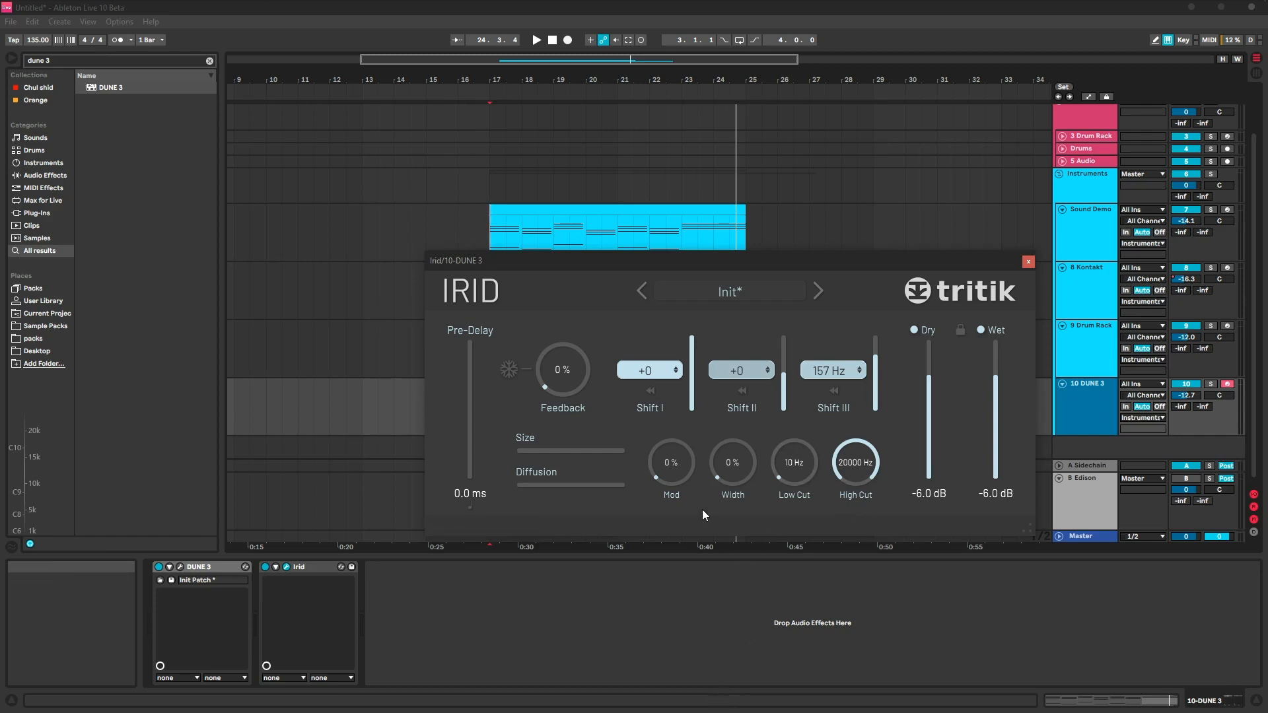
# Step: View Irid's version information and examine Shift II's list of pitch intervals, keeping it at +0
pyautogui.click(466, 296)
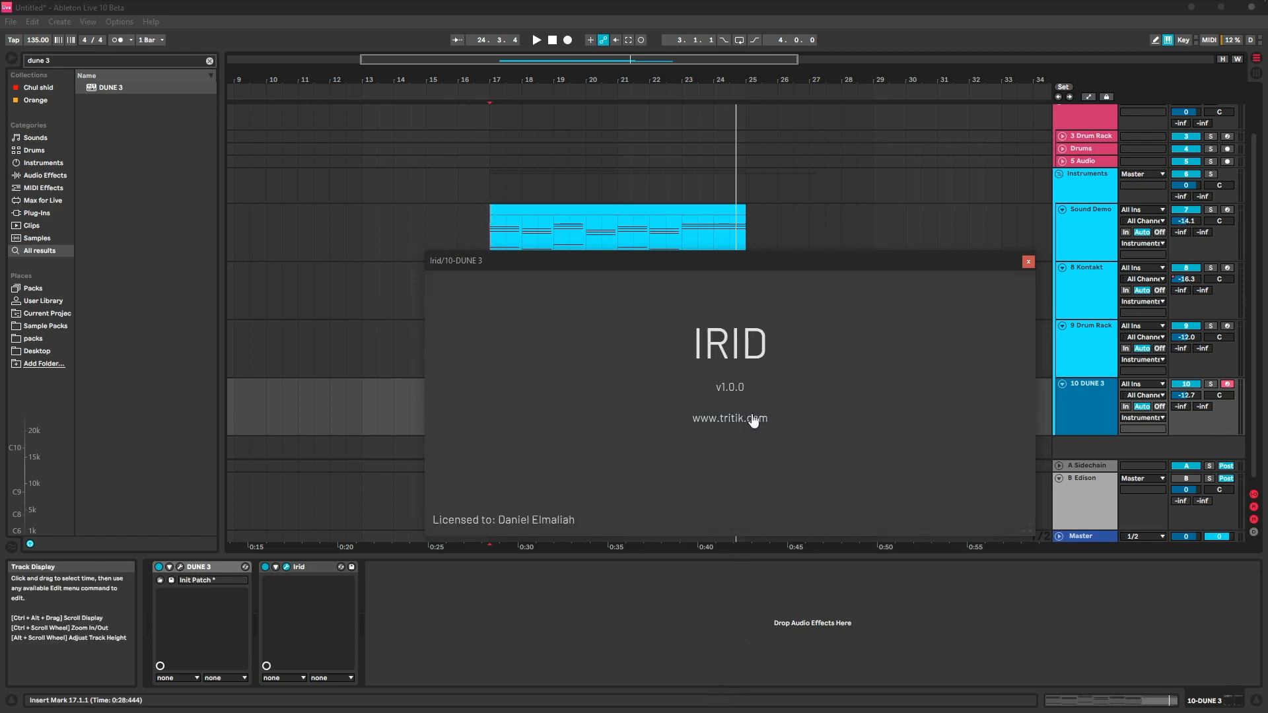
pyautogui.click(726, 382)
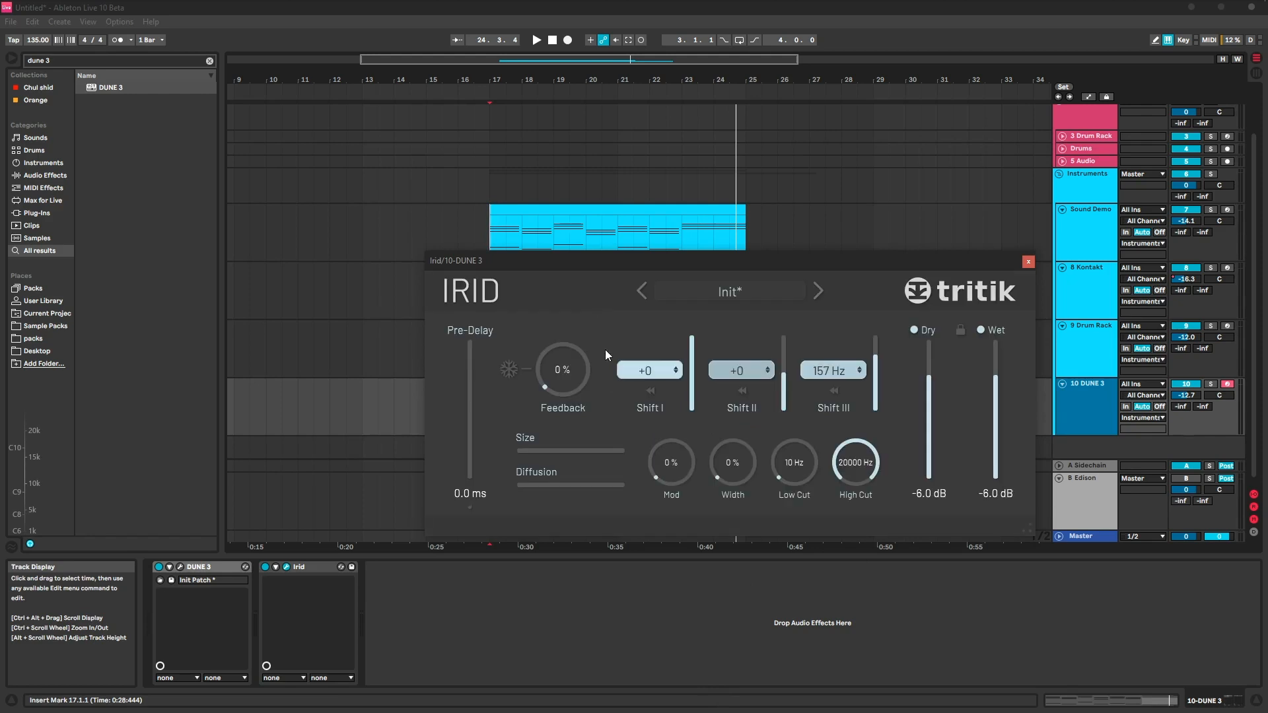
pyautogui.click(715, 374)
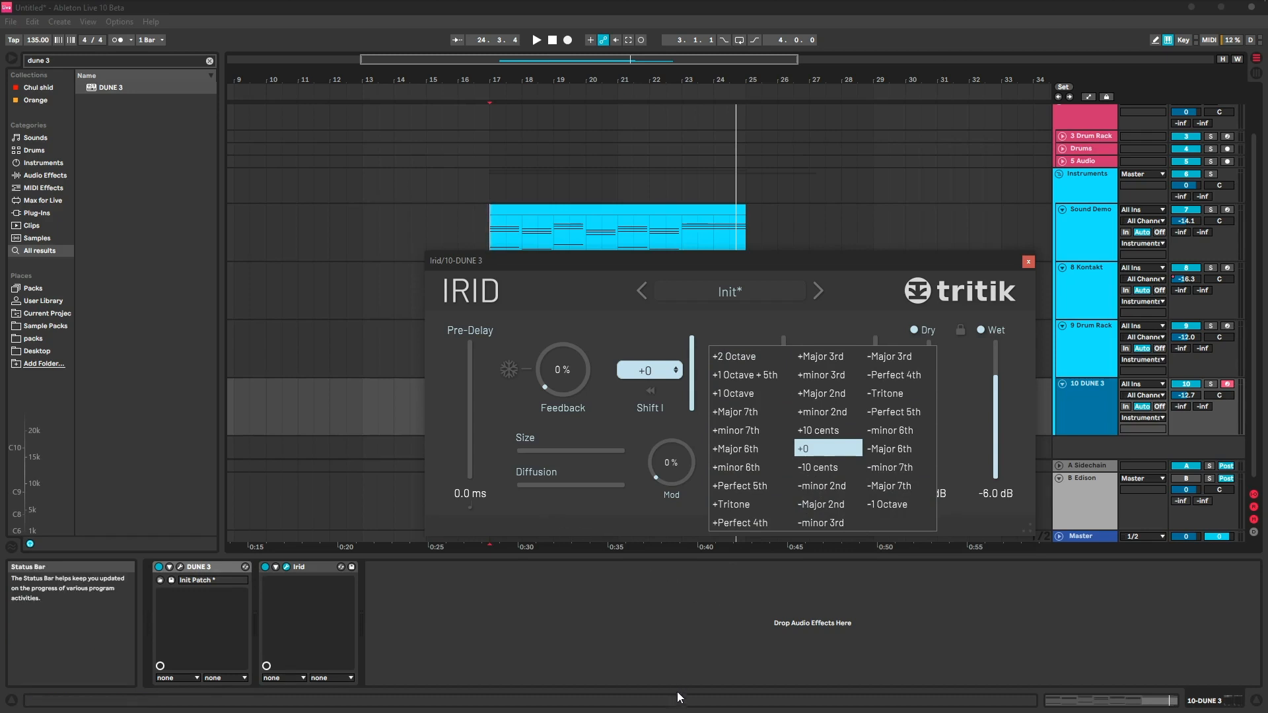
pyautogui.click(738, 589)
pyautogui.click(682, 404)
pyautogui.click(721, 375)
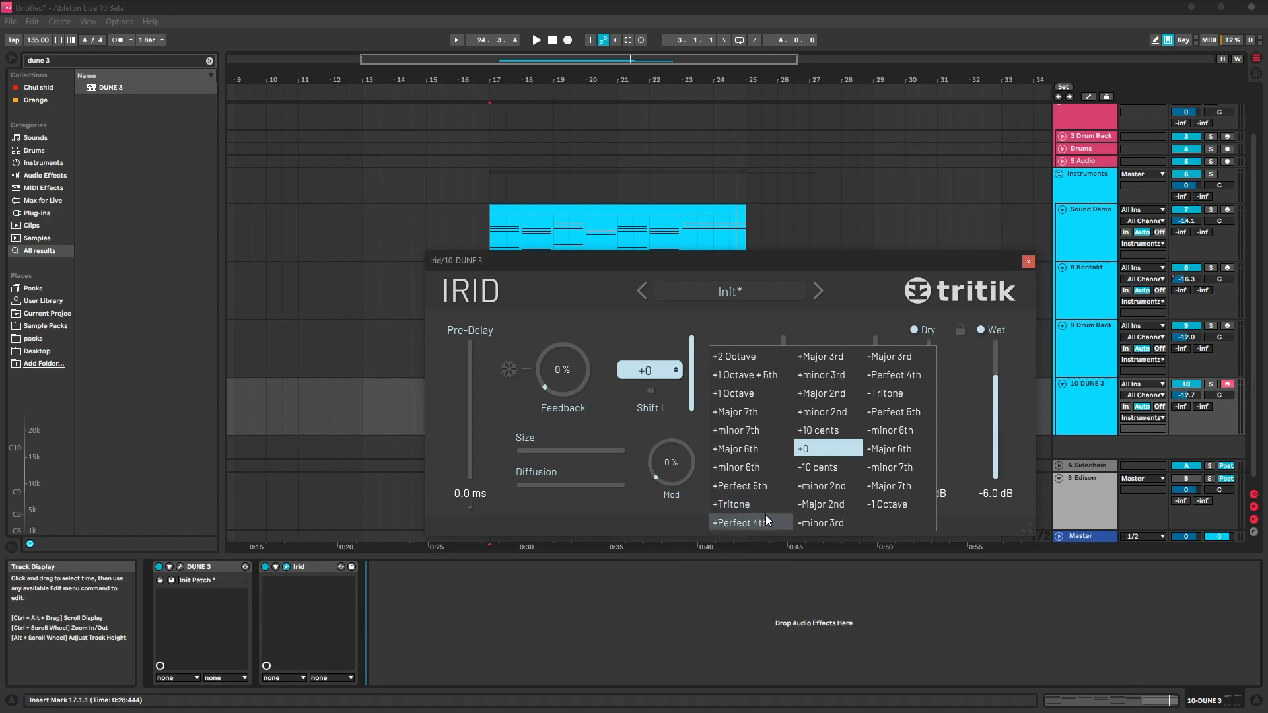
pyautogui.click(845, 453)
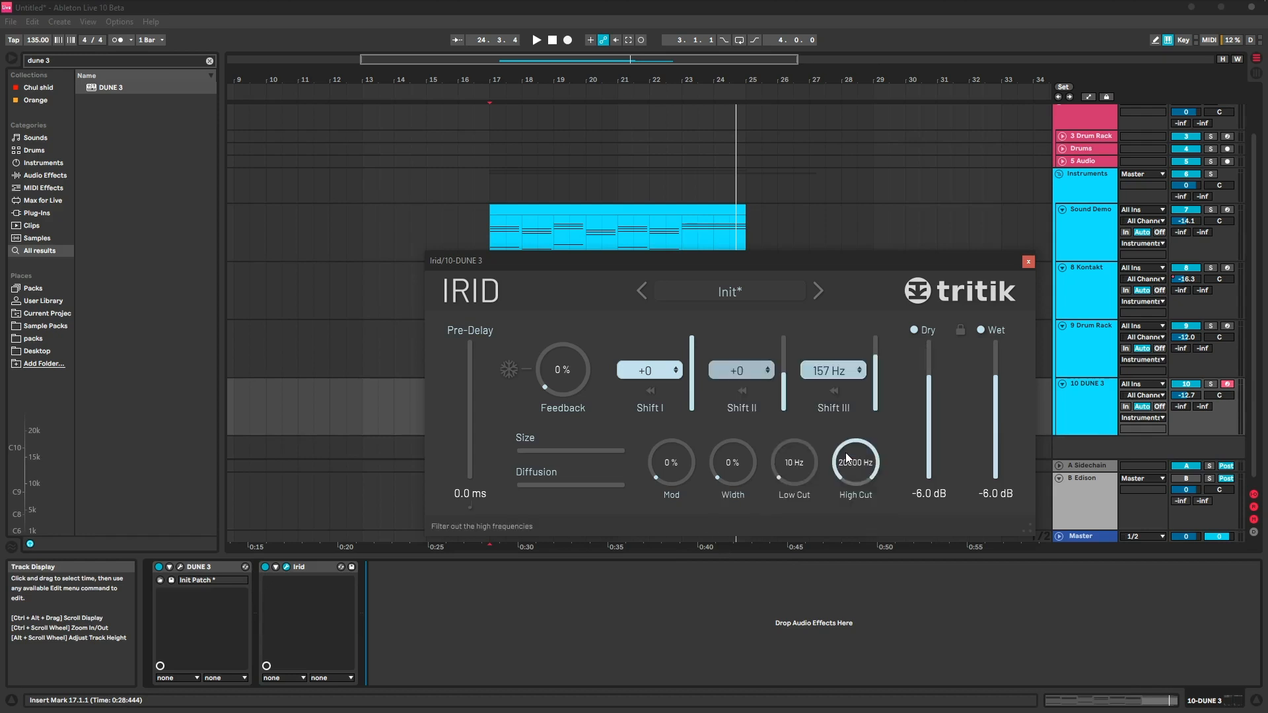